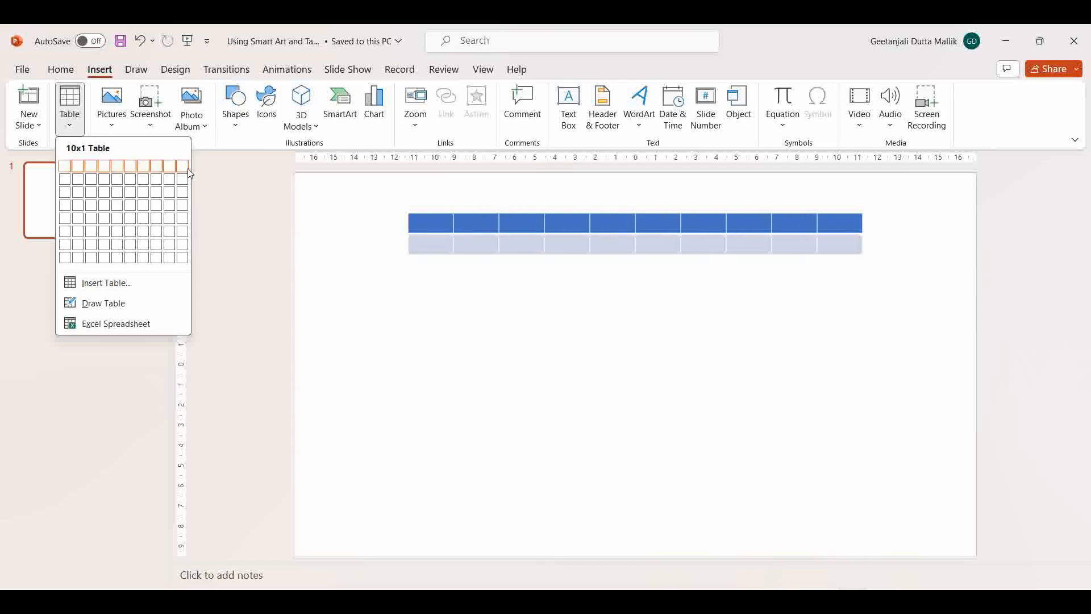
# Insert a table with 10 columns and 8 rows on the blank slide and undo the insertion
pyautogui.click(184, 258)
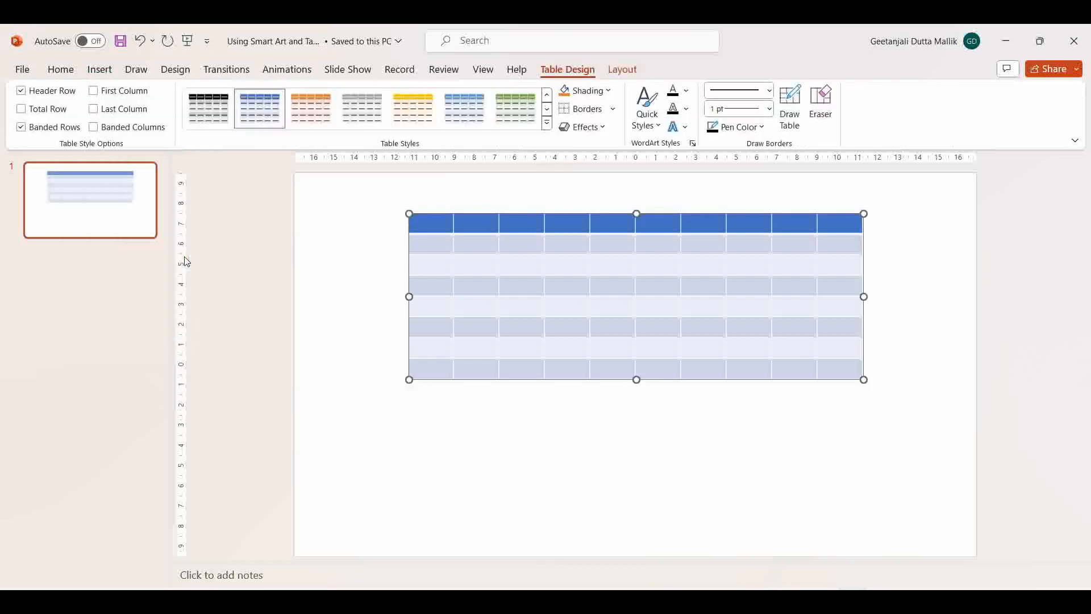
pyautogui.click(140, 45)
# Insert a table with 12 columns and 10 rows by specifying its dimensions, and undo the insertion
pyautogui.click(101, 68)
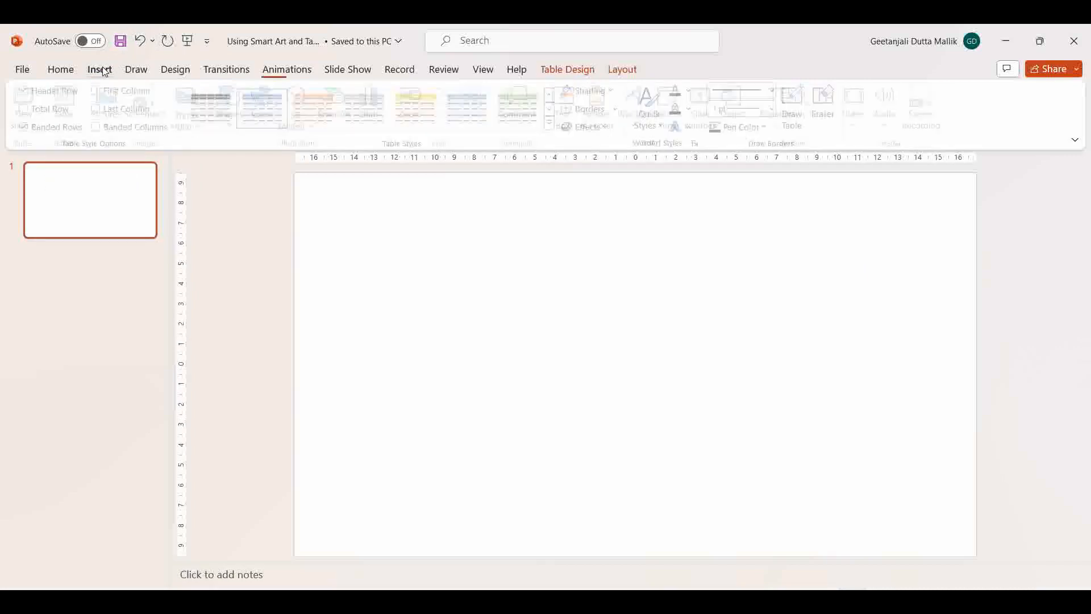
pyautogui.click(81, 117)
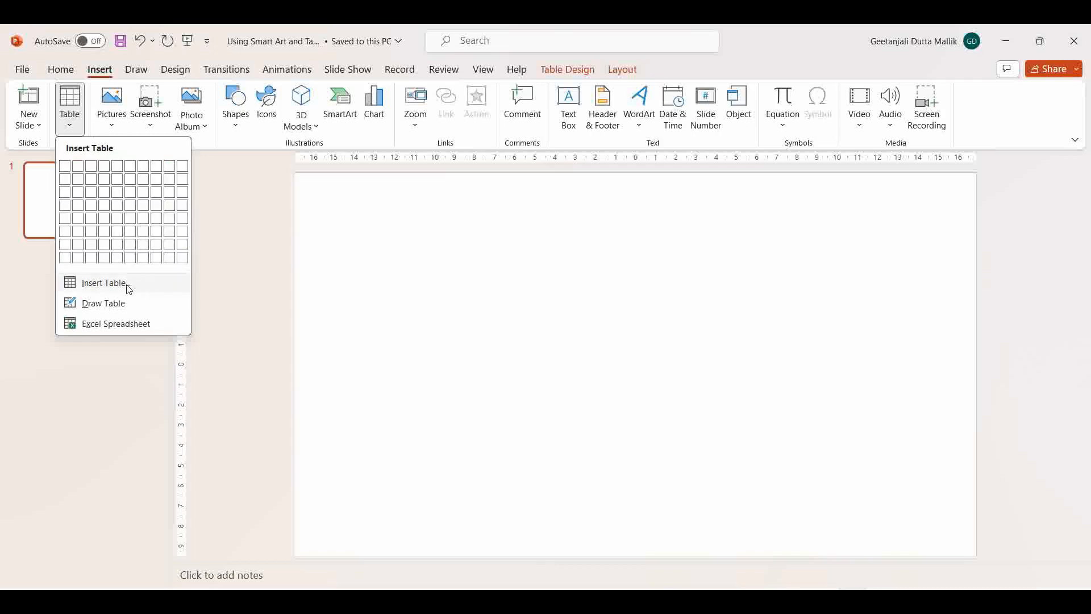
pyautogui.click(129, 289)
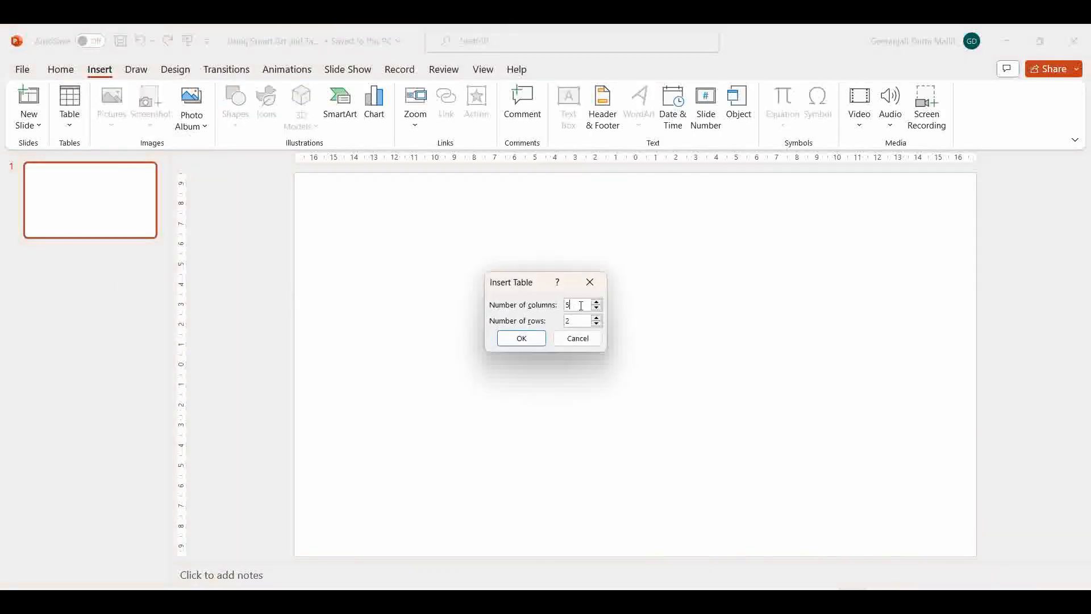
pyautogui.press('BackSpace')
pyautogui.write('12')
pyautogui.press('BackSpace')
pyautogui.click(539, 338)
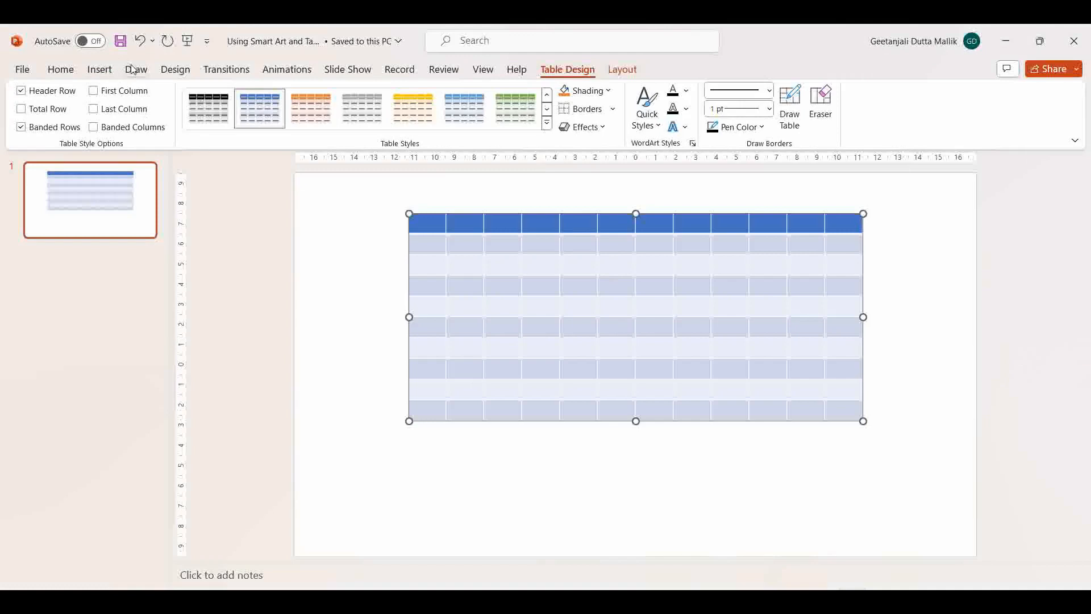
pyautogui.click(139, 46)
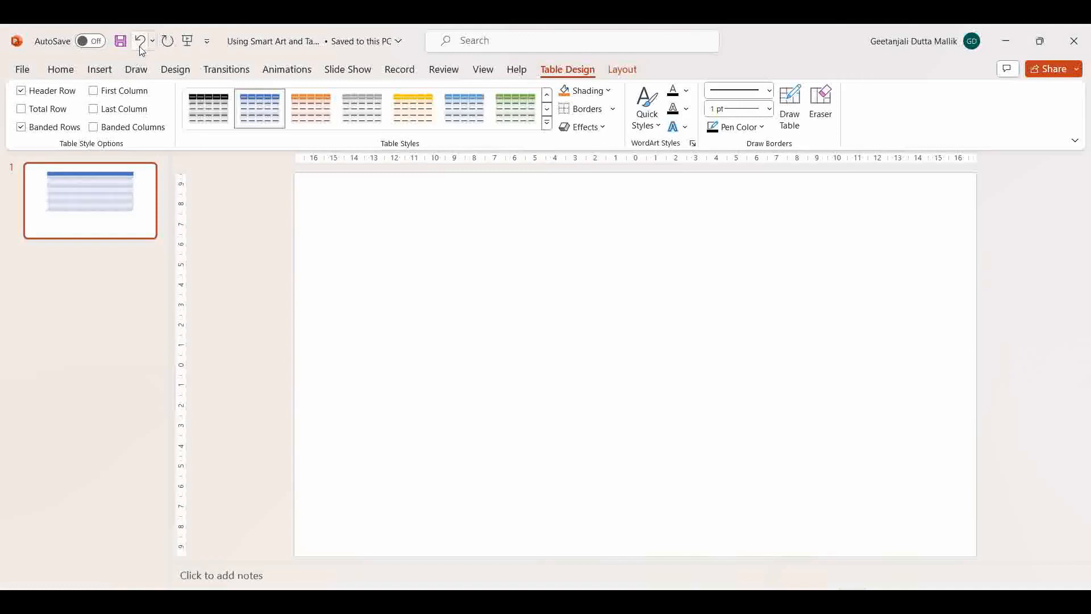
# Insert a table with 2 columns and 3 rows on the blank slide
pyautogui.click(103, 68)
pyautogui.click(70, 105)
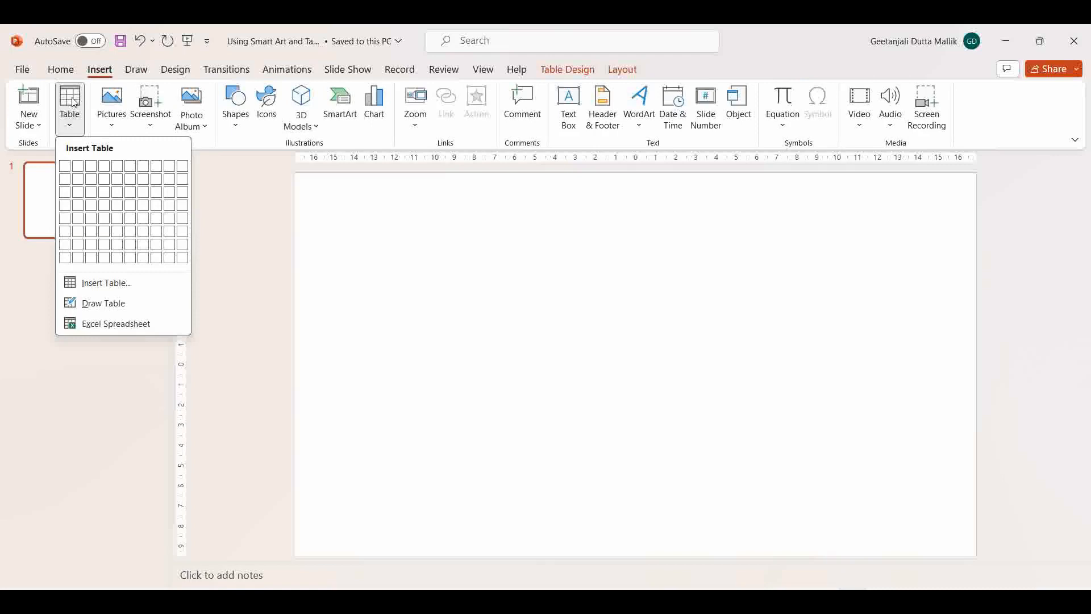
pyautogui.click(83, 194)
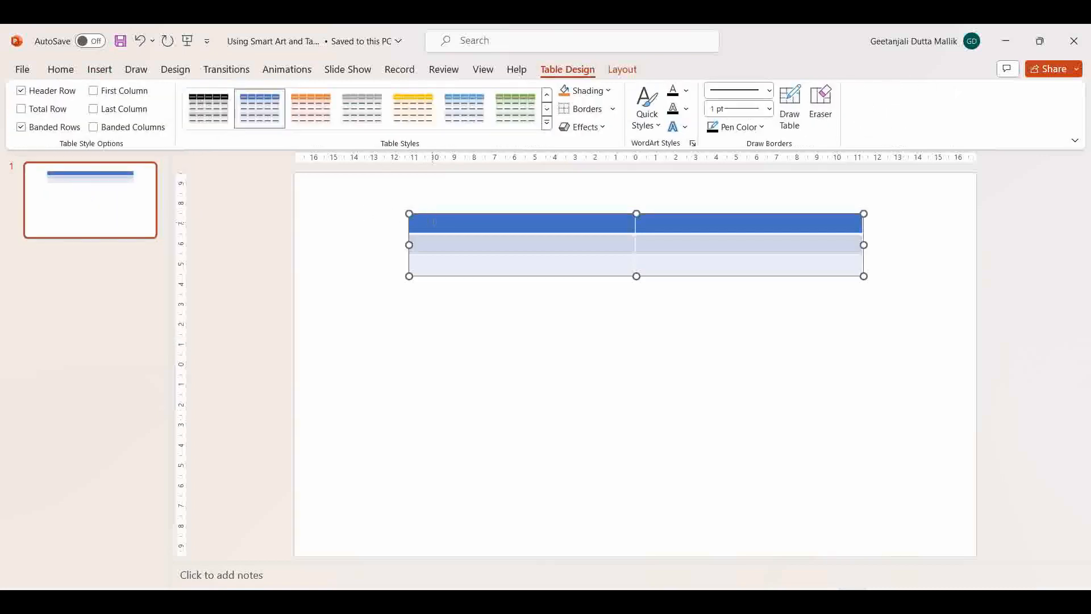
# Enter the column headings "Sl No." and "Animals" in the table's header row
pyautogui.write('Sl No')
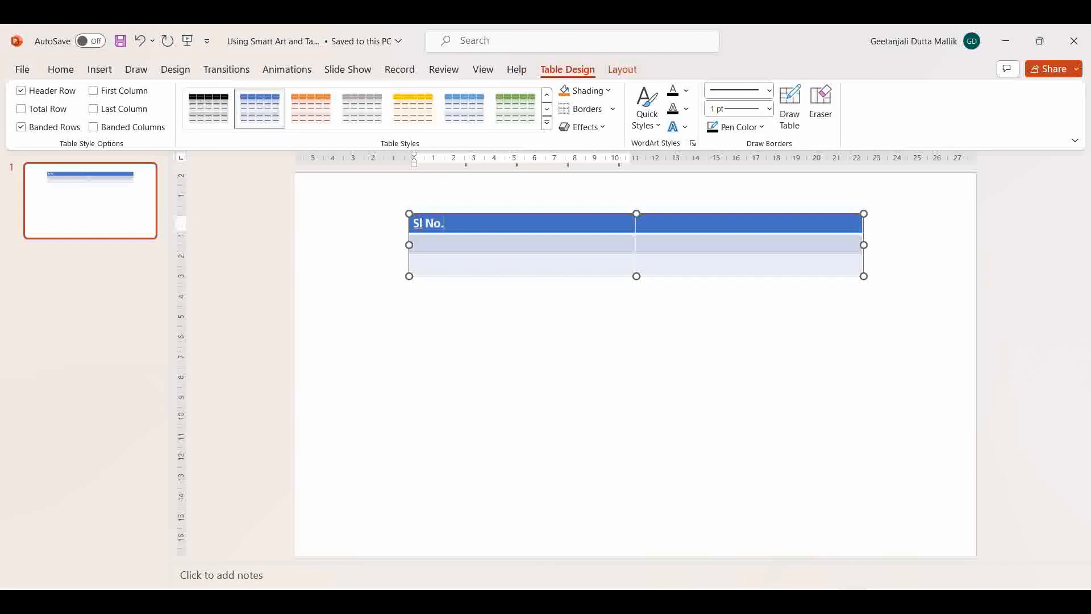
pyautogui.write('.')
pyautogui.click(764, 221)
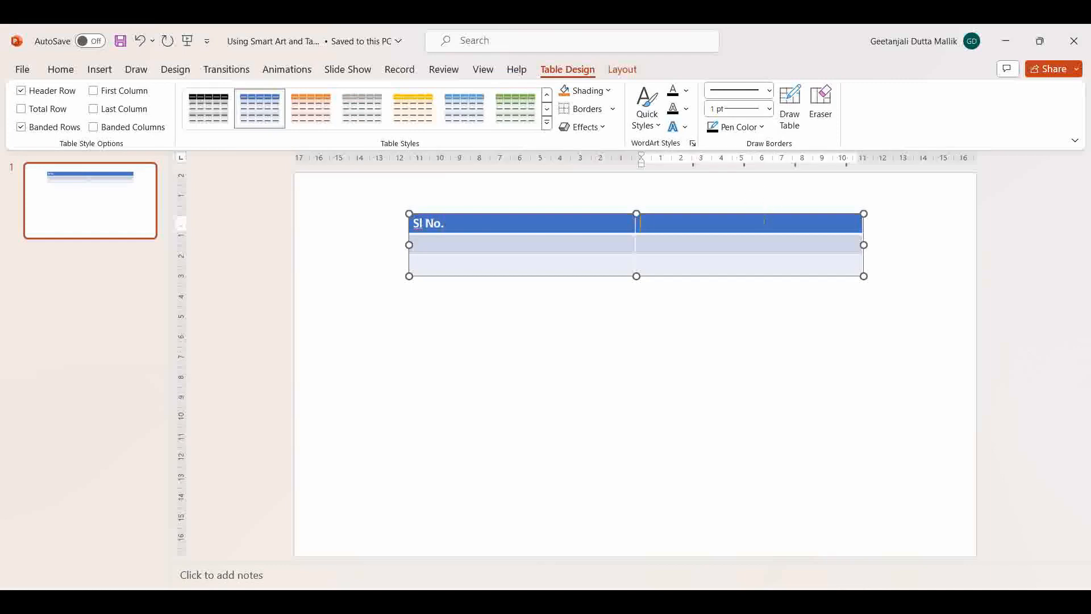
pyautogui.write('Animals')
# Fill the two rows below the headings with 1 and Dog, and 2 and Cow
pyautogui.click(569, 243)
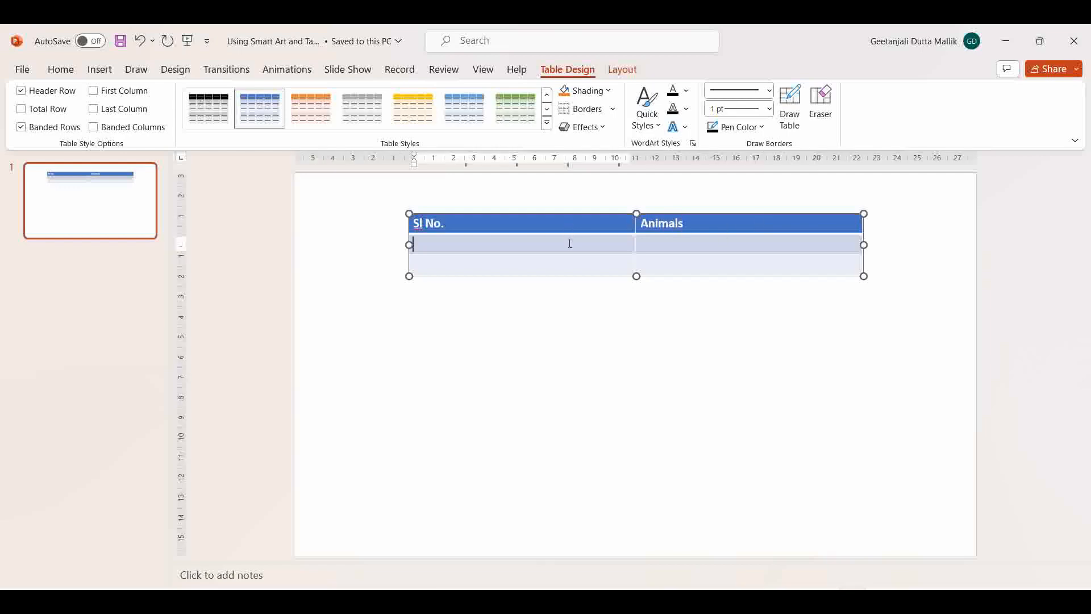
pyautogui.write('1')
pyautogui.press('Down')
pyautogui.write('2')
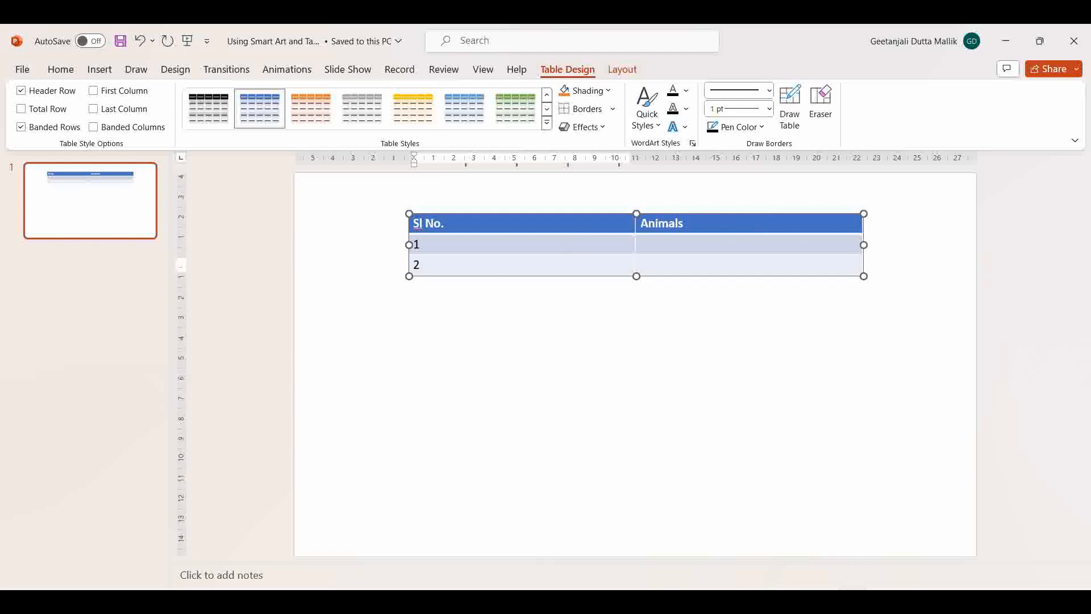
pyautogui.click(718, 245)
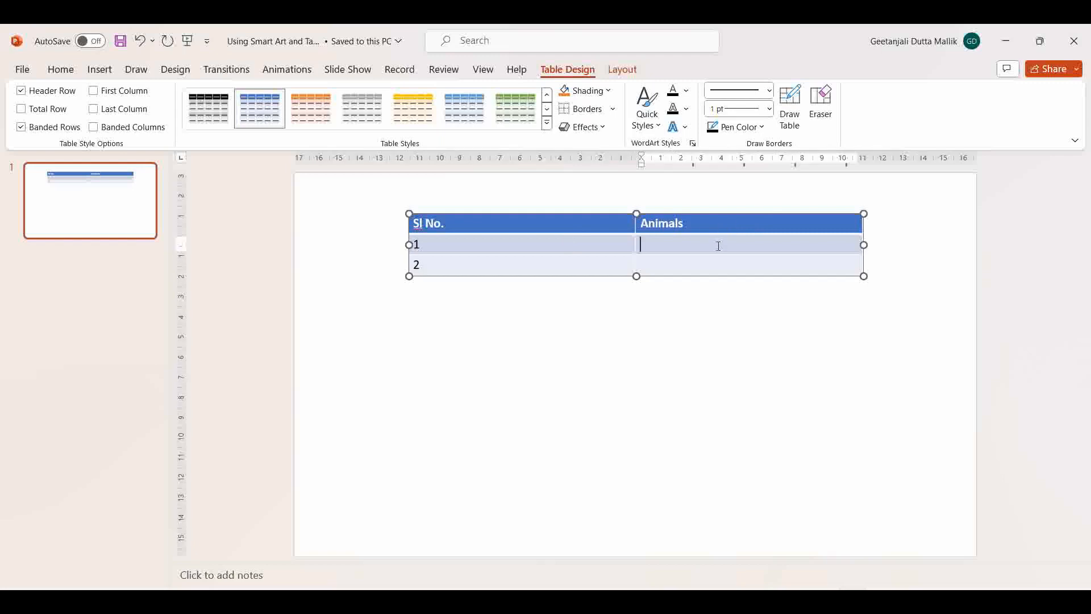
pyautogui.write('Dog')
pyautogui.press('Down')
pyautogui.write('Cow')
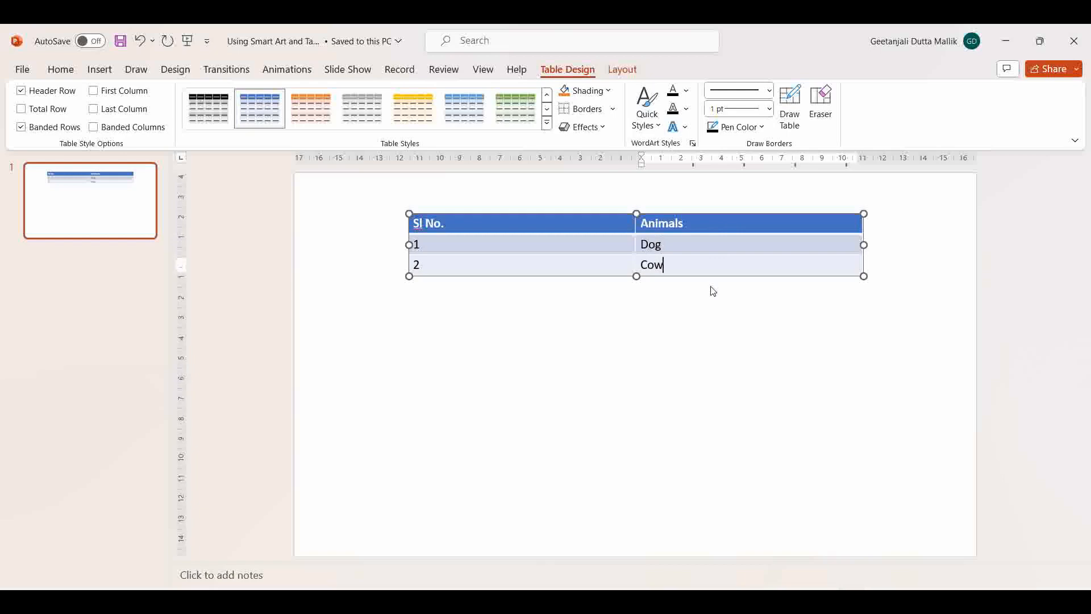
pyautogui.click(593, 297)
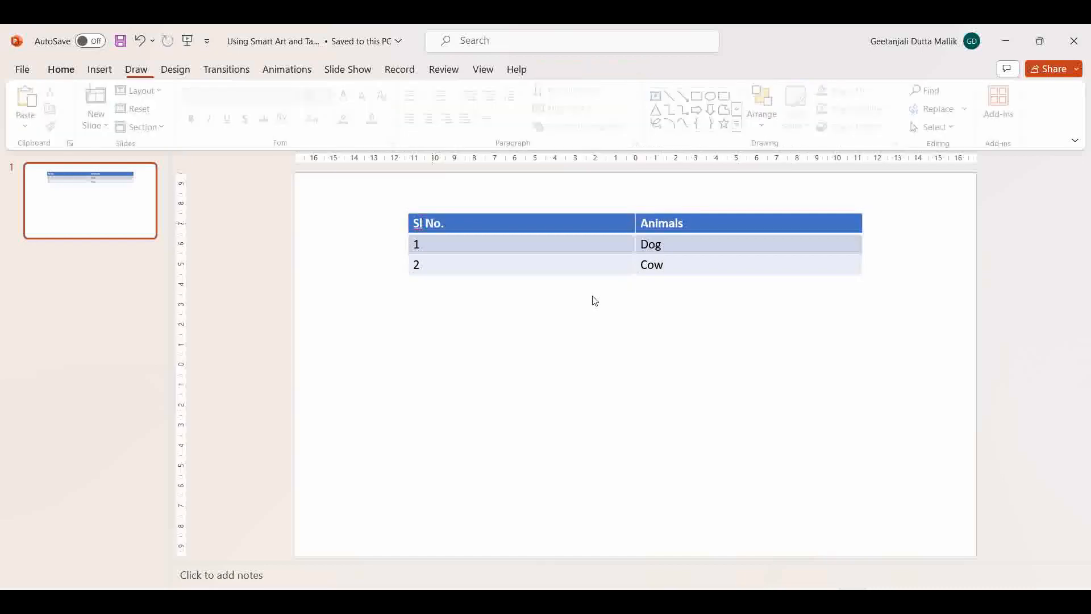
# Apply the dark table style with a black header and green banded rows to the animals table
pyautogui.click(625, 227)
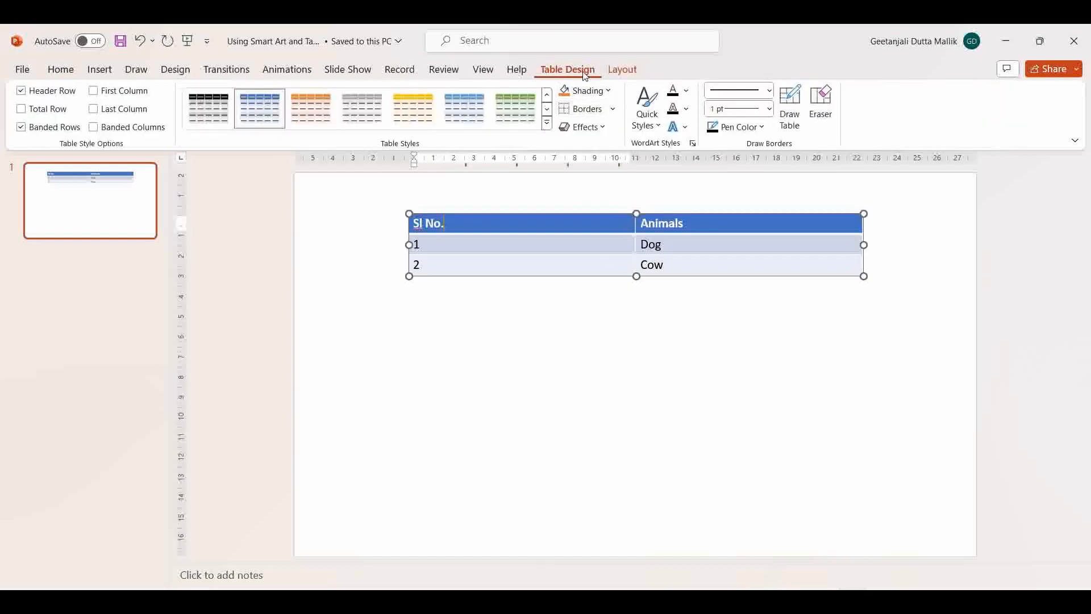
pyautogui.click(615, 309)
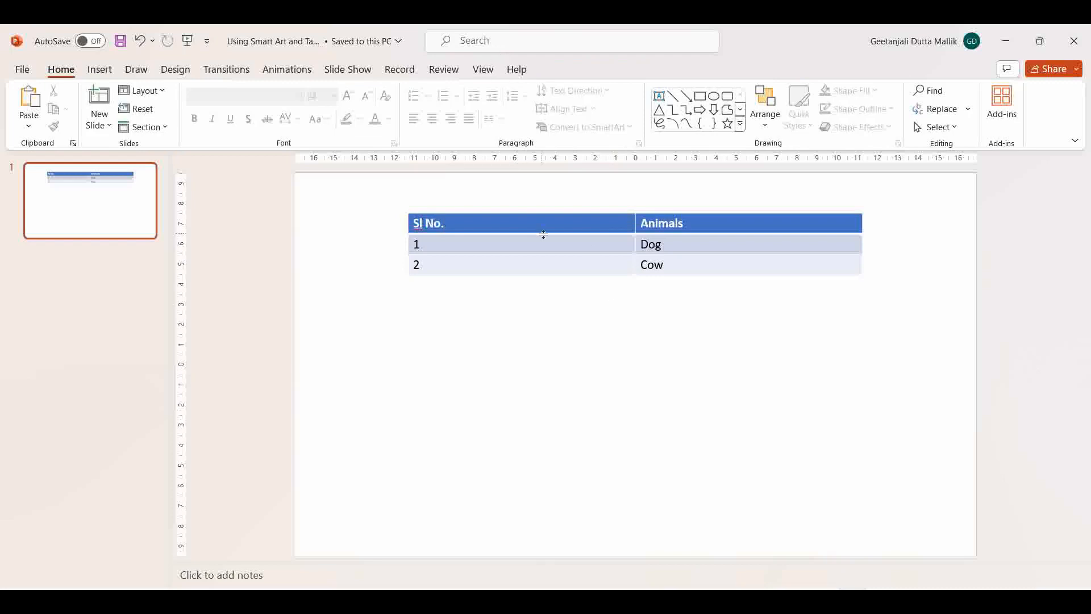
pyautogui.click(576, 226)
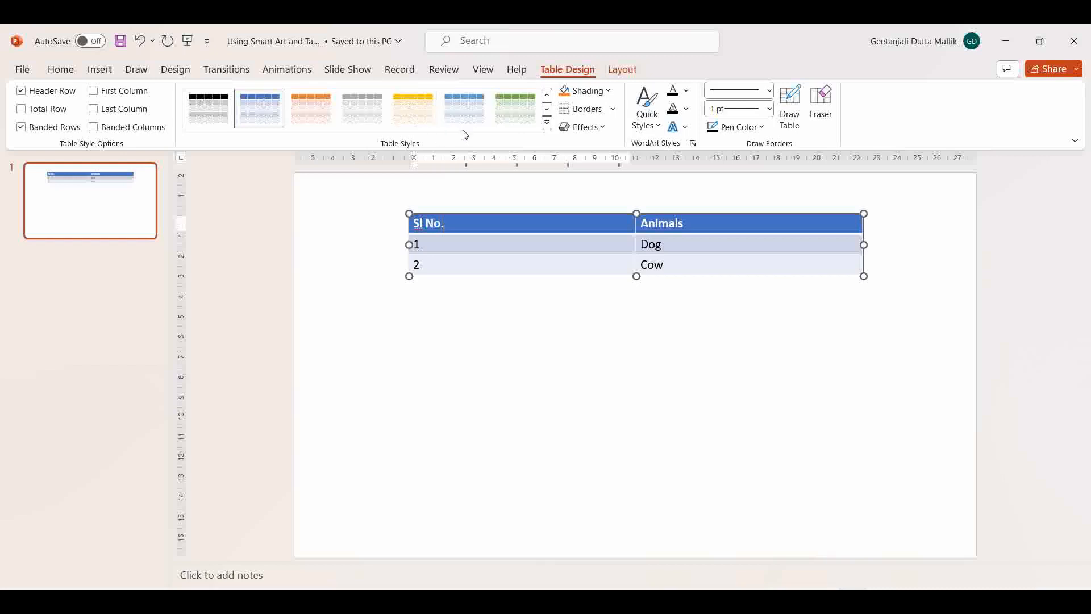
pyautogui.click(546, 123)
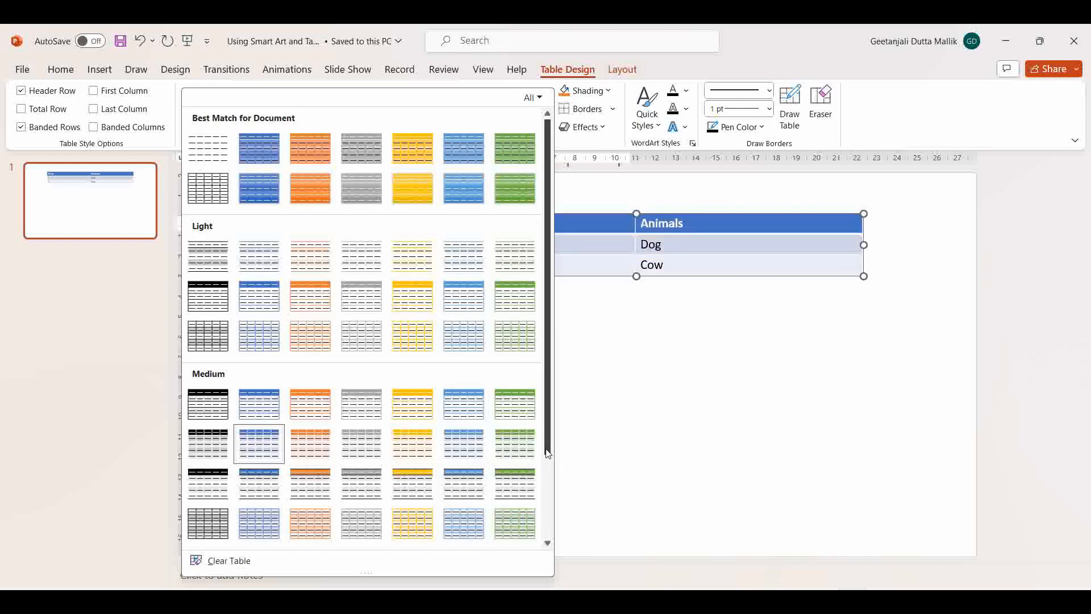
pyautogui.moveTo(549, 453); pyautogui.dragTo(550, 540)
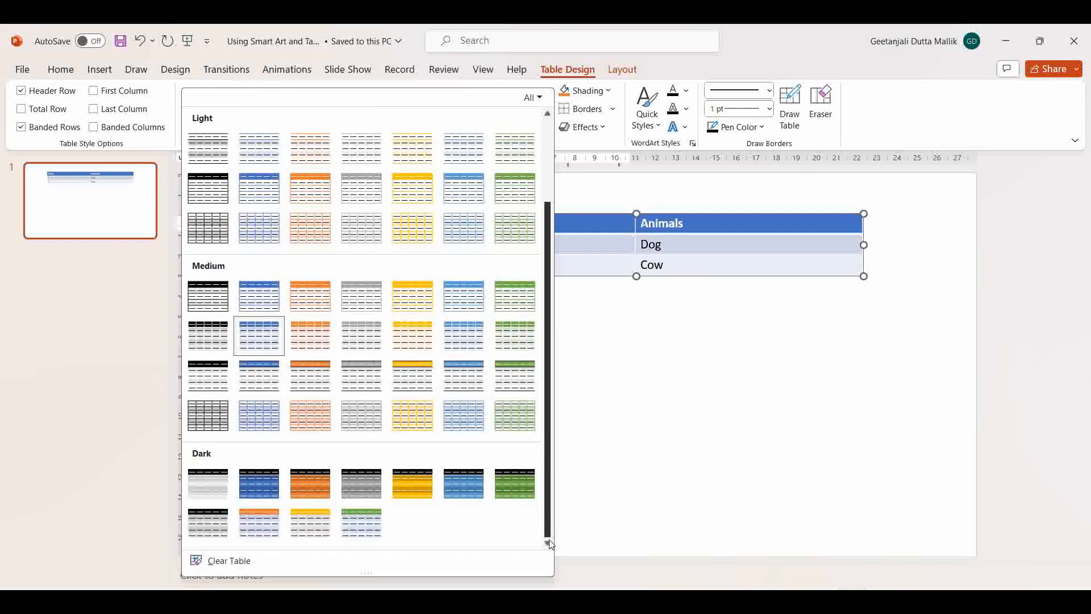
pyautogui.click(520, 483)
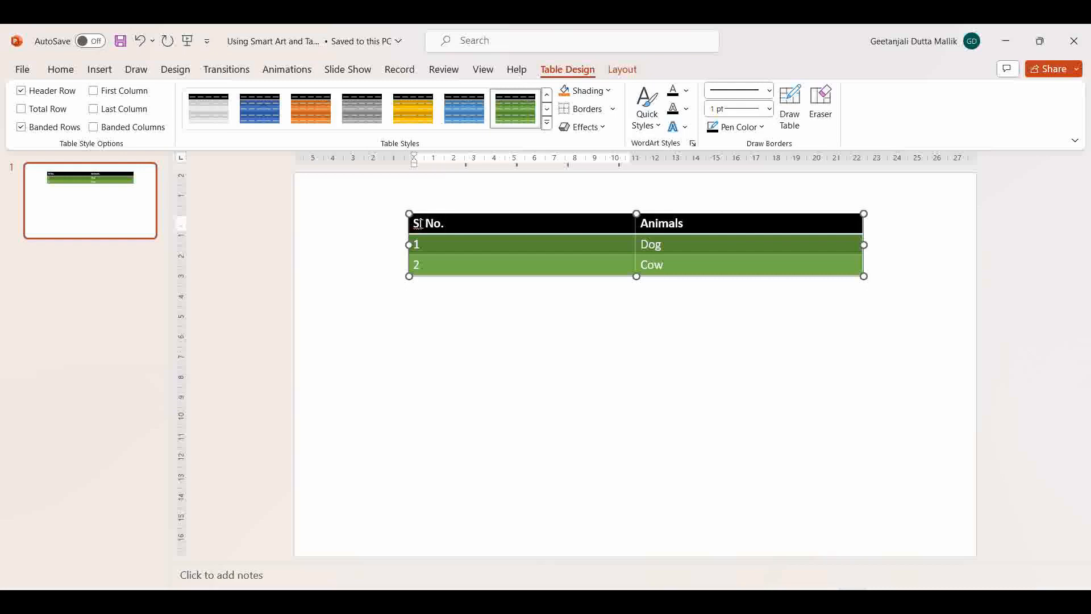
# Set all the text in the table to the Arial Black font in standard yellow
pyautogui.hotkey('ctrl', 'a')
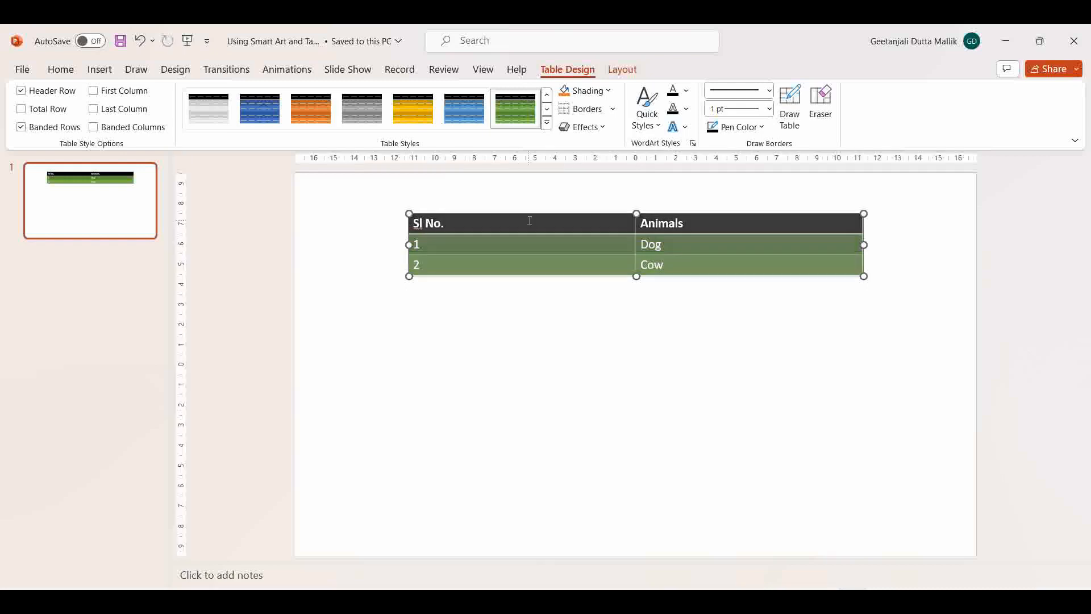
pyautogui.rightClick(601, 224)
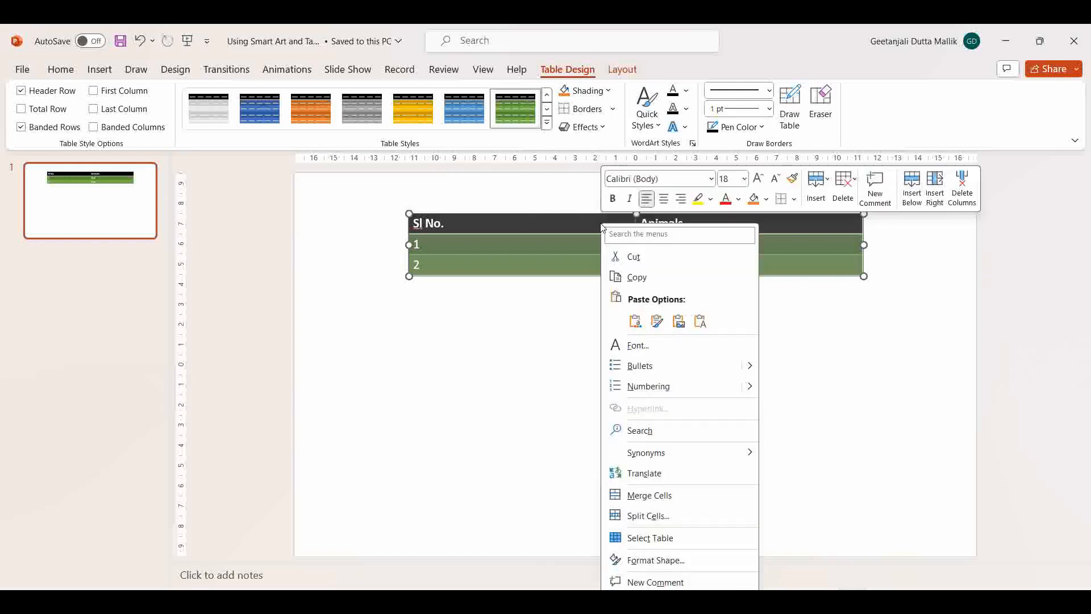
pyautogui.click(710, 180)
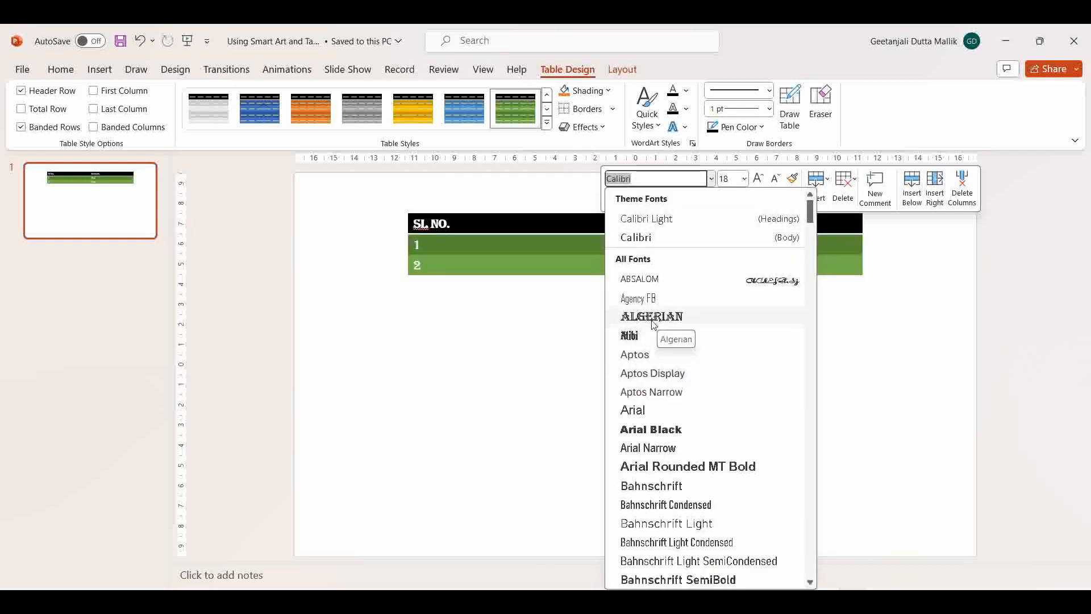
pyautogui.click(650, 431)
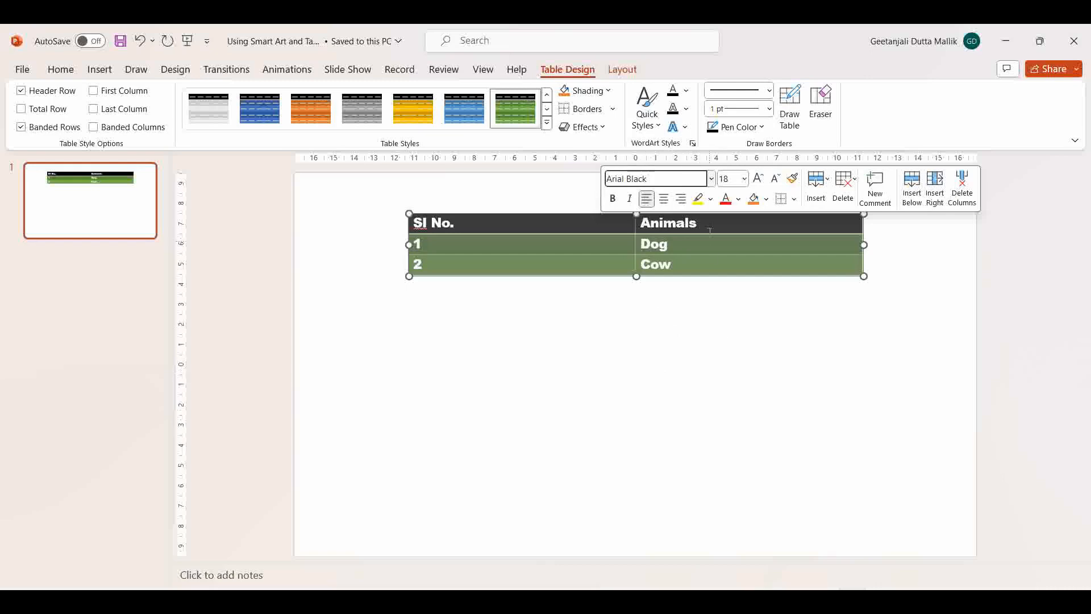
pyautogui.click(739, 200)
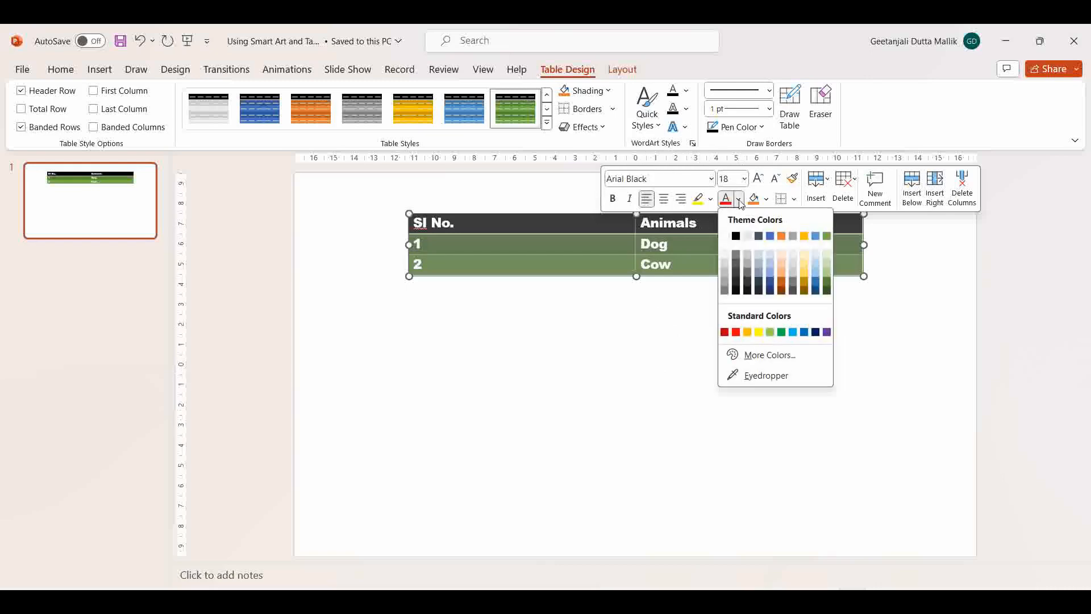
pyautogui.click(759, 332)
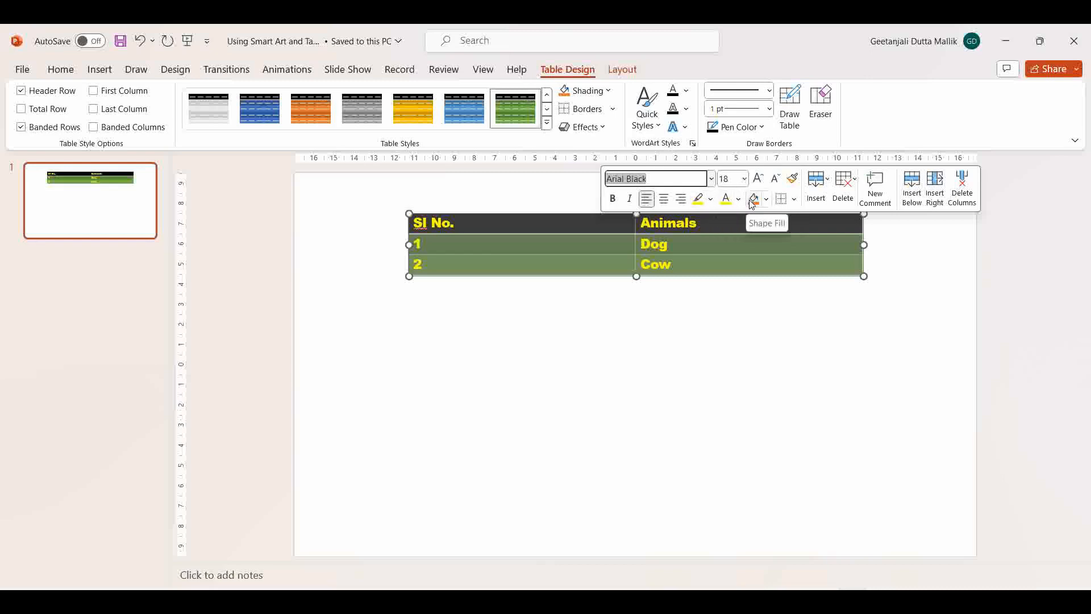
pyautogui.click(732, 303)
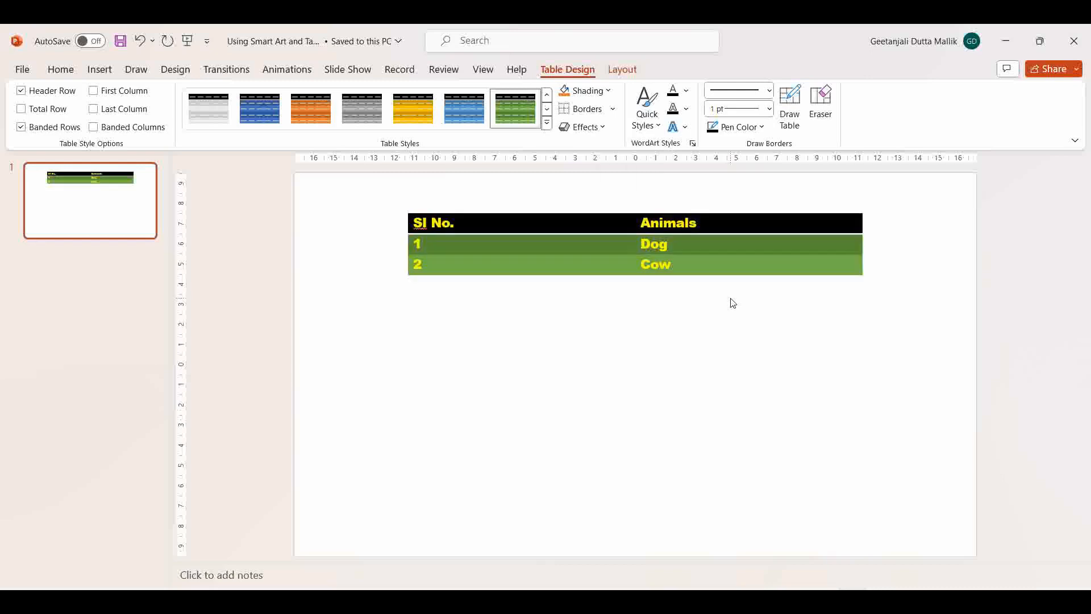
# Fill the Dog and Cow rows with the standard green colour
pyautogui.click(619, 245)
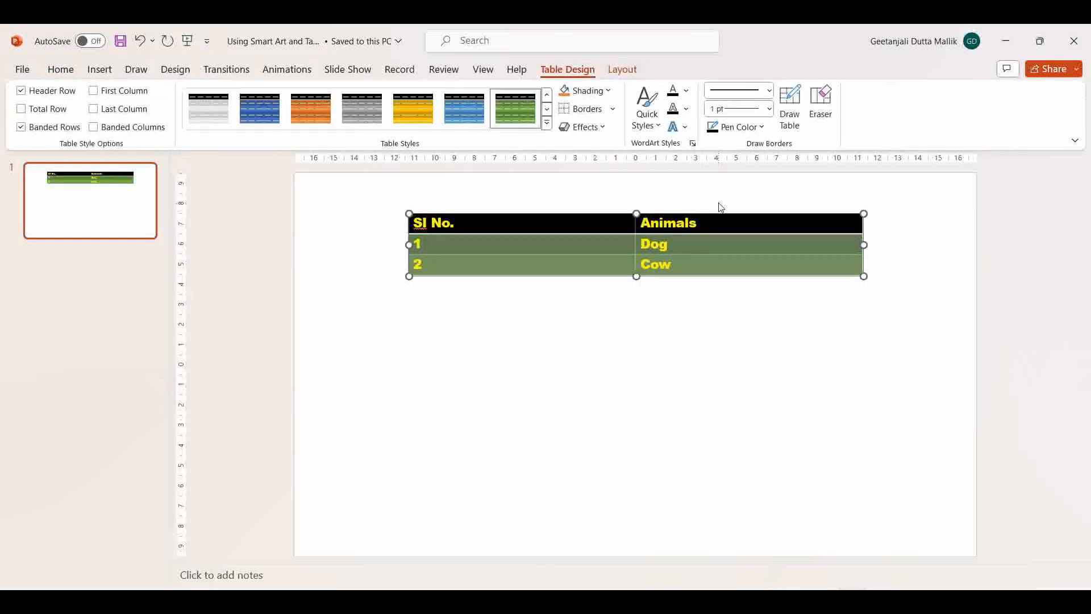
pyautogui.rightClick(688, 243)
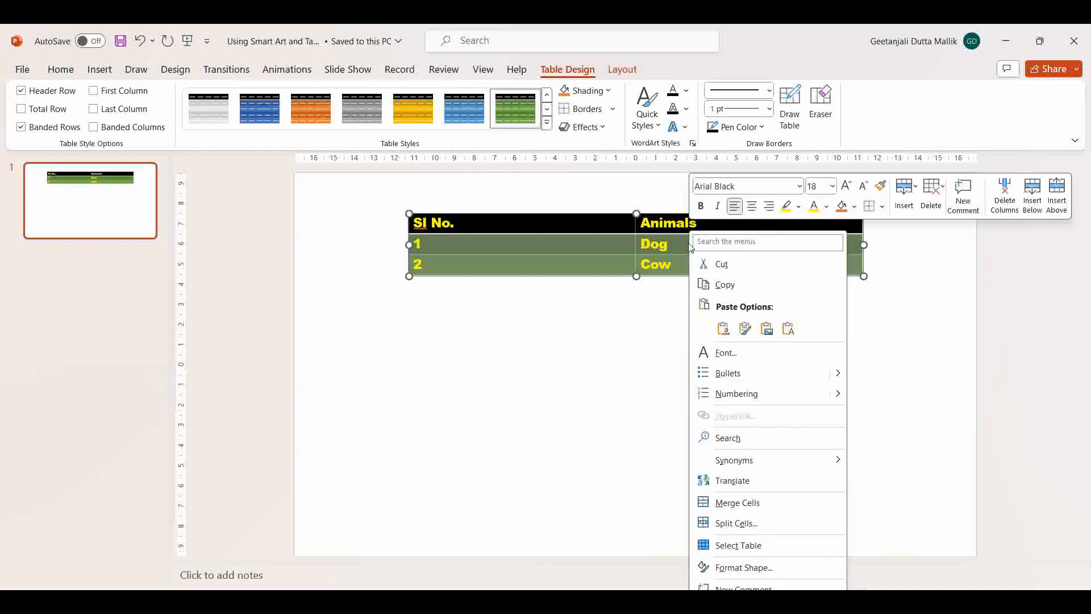
pyautogui.click(854, 212)
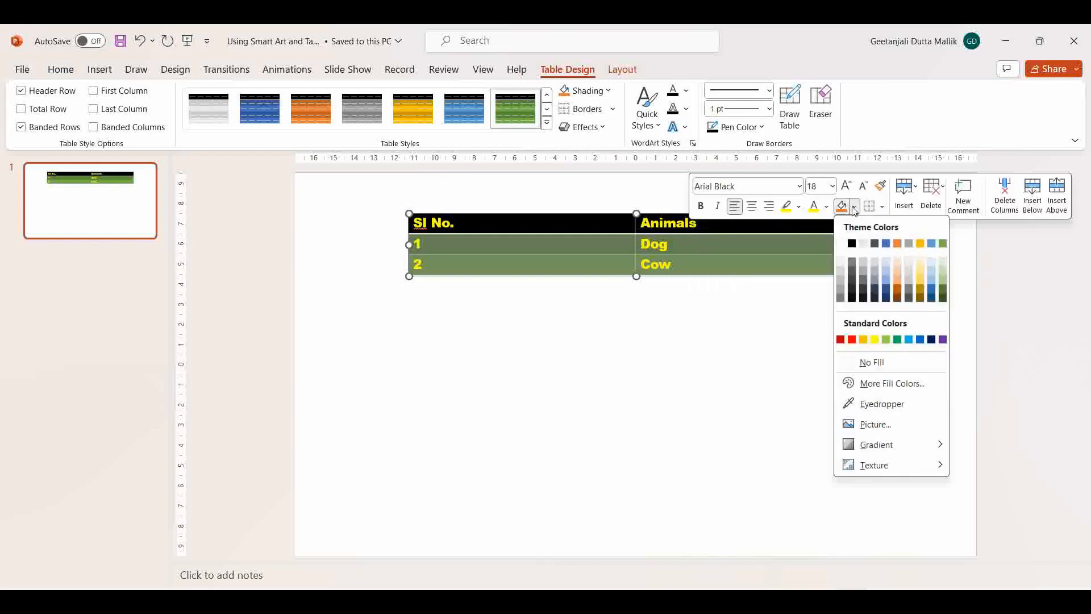
pyautogui.click(897, 340)
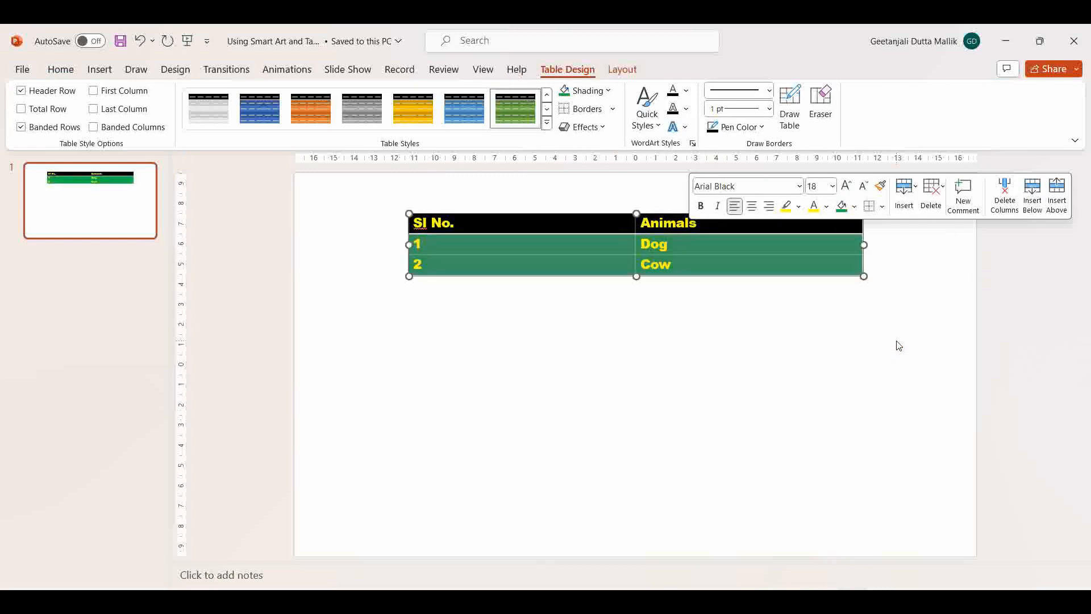
pyautogui.click(653, 335)
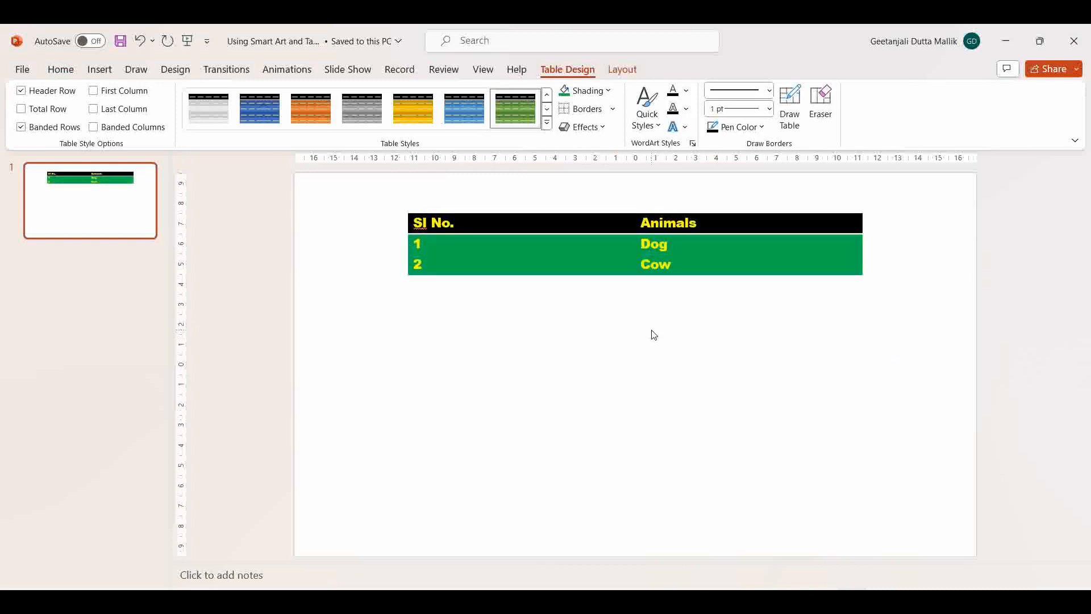
pyautogui.click(611, 225)
pyautogui.click(681, 310)
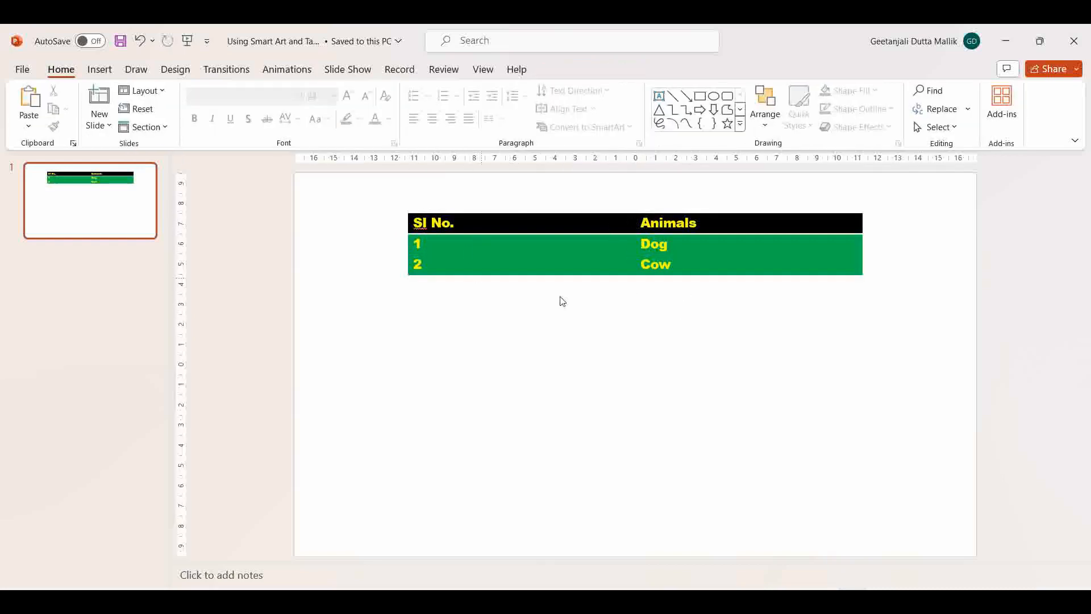
pyautogui.click(624, 276)
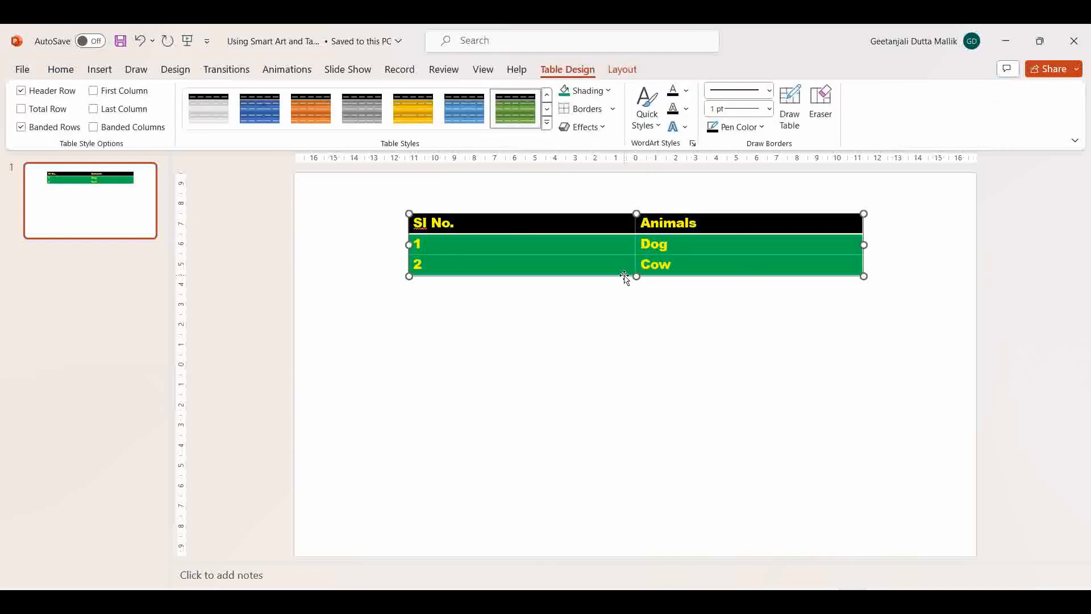
pyautogui.rightClick(625, 276)
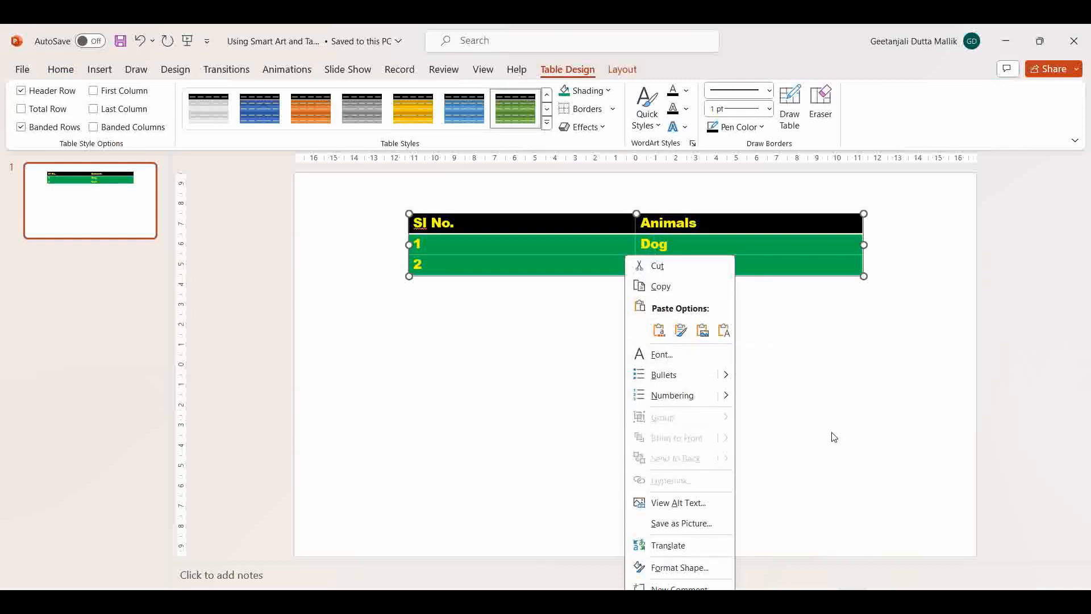
pyautogui.press('Escape')
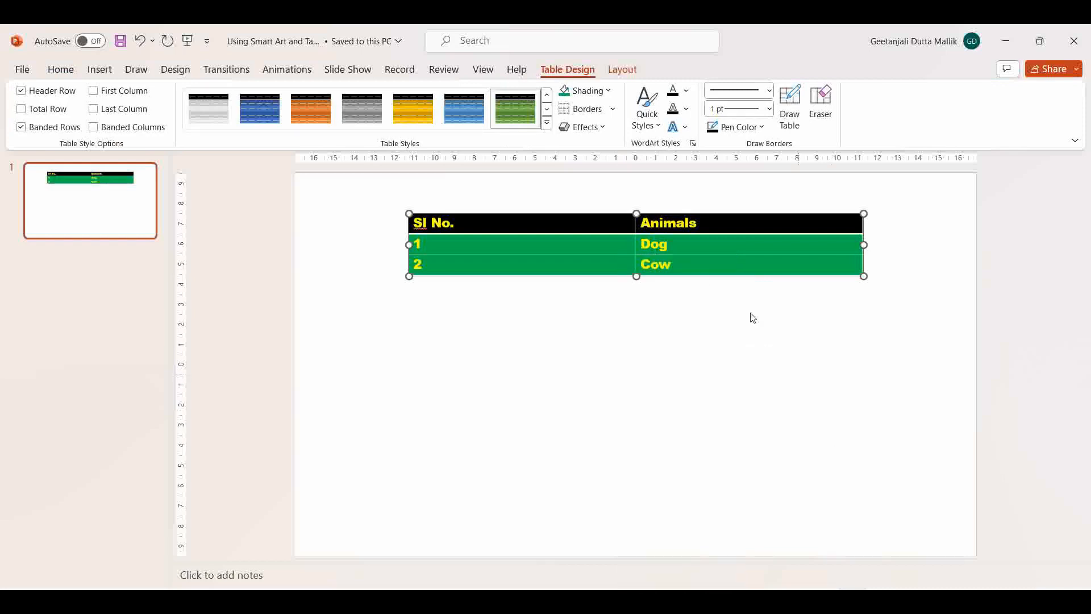
pyautogui.rightClick(633, 212)
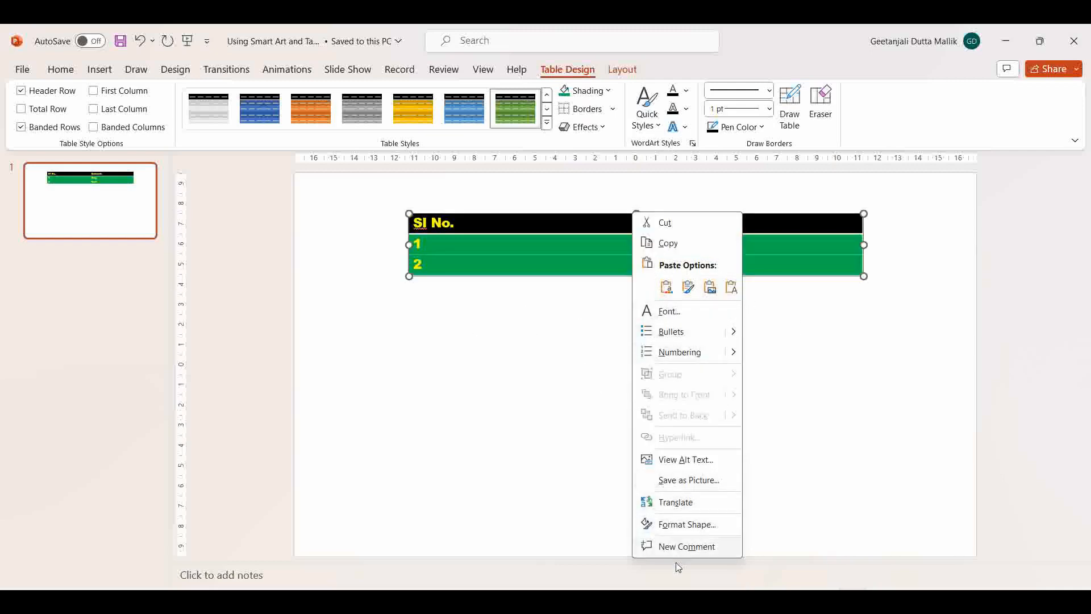
pyautogui.press('Escape')
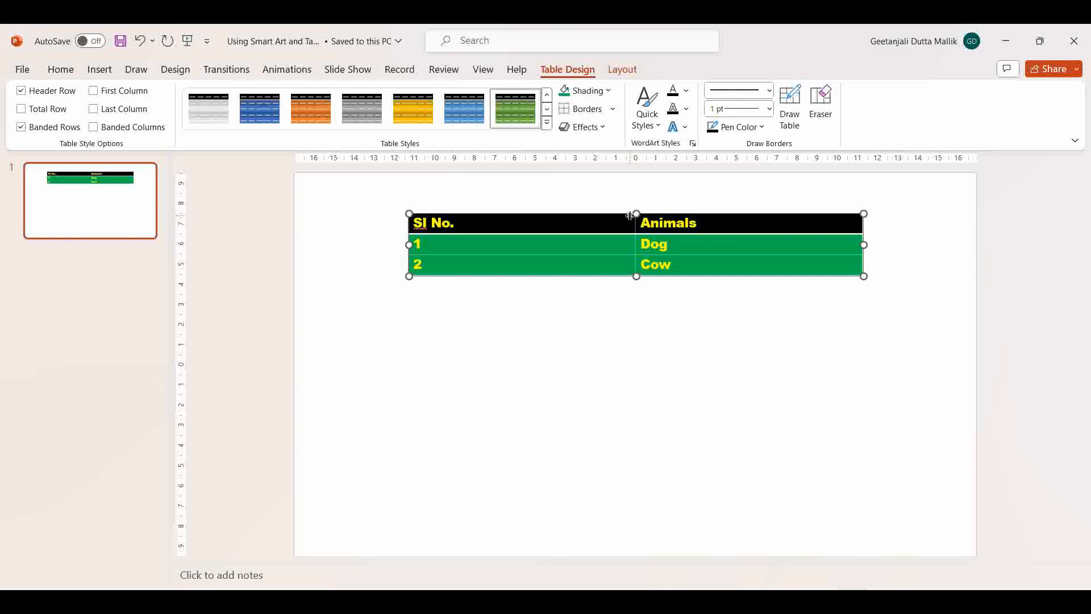
# Apply all borders to the whole animals table, using the 1 pt solid black line
pyautogui.click(612, 110)
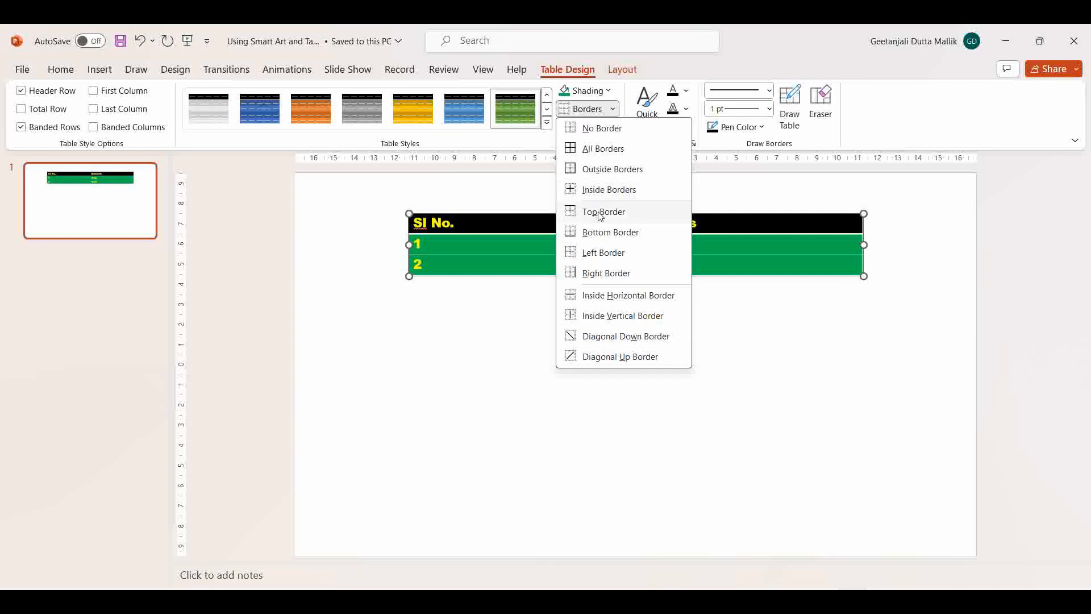
pyautogui.click(606, 150)
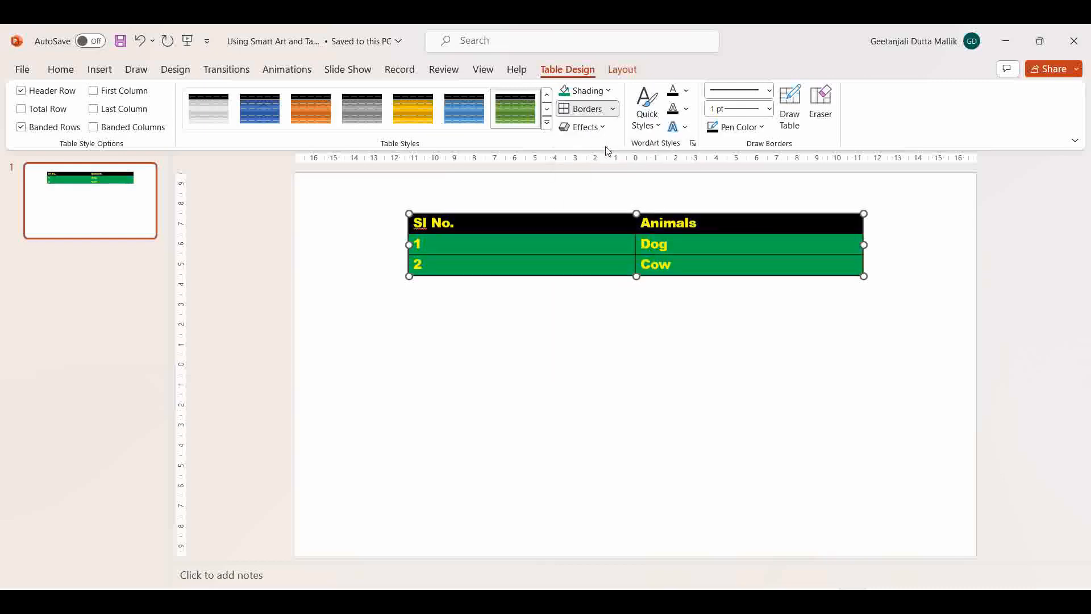
pyautogui.click(648, 308)
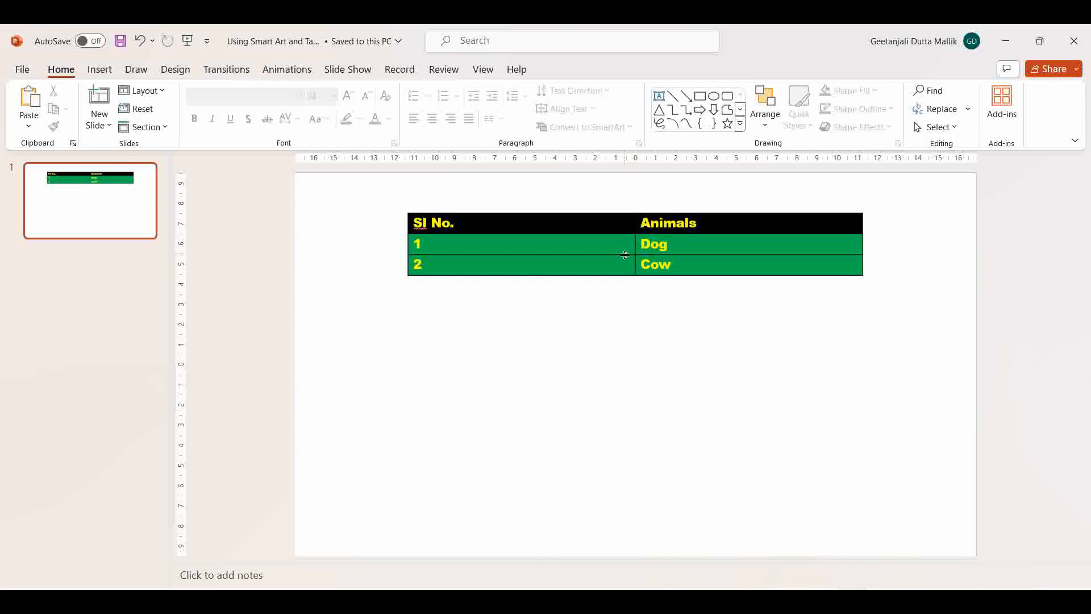
# Insert an empty row below the Cow row of the table
pyautogui.moveTo(619, 266); pyautogui.dragTo(692, 269)
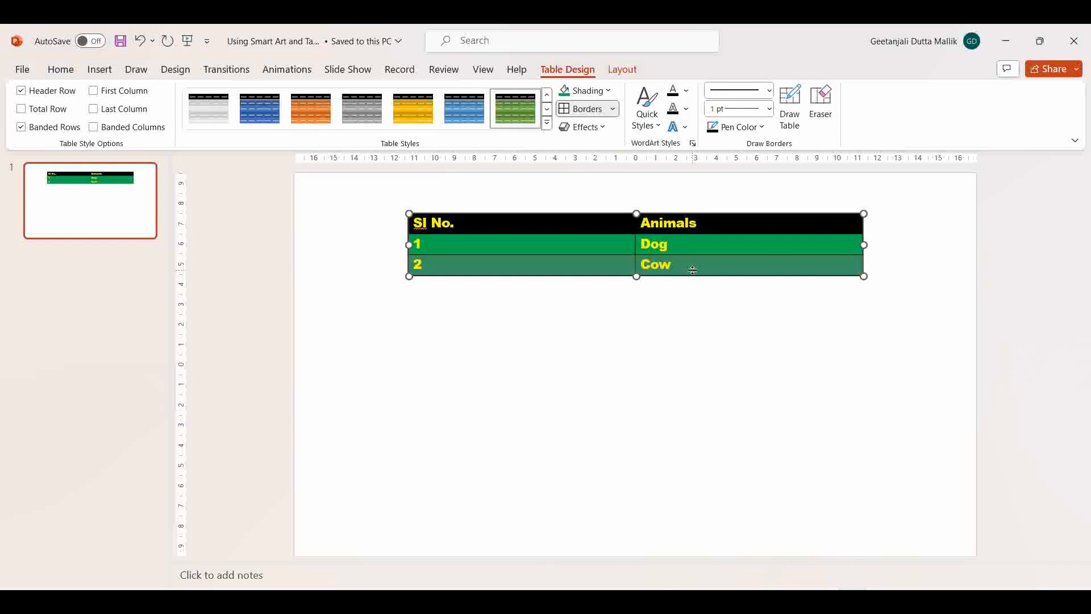
pyautogui.click(670, 313)
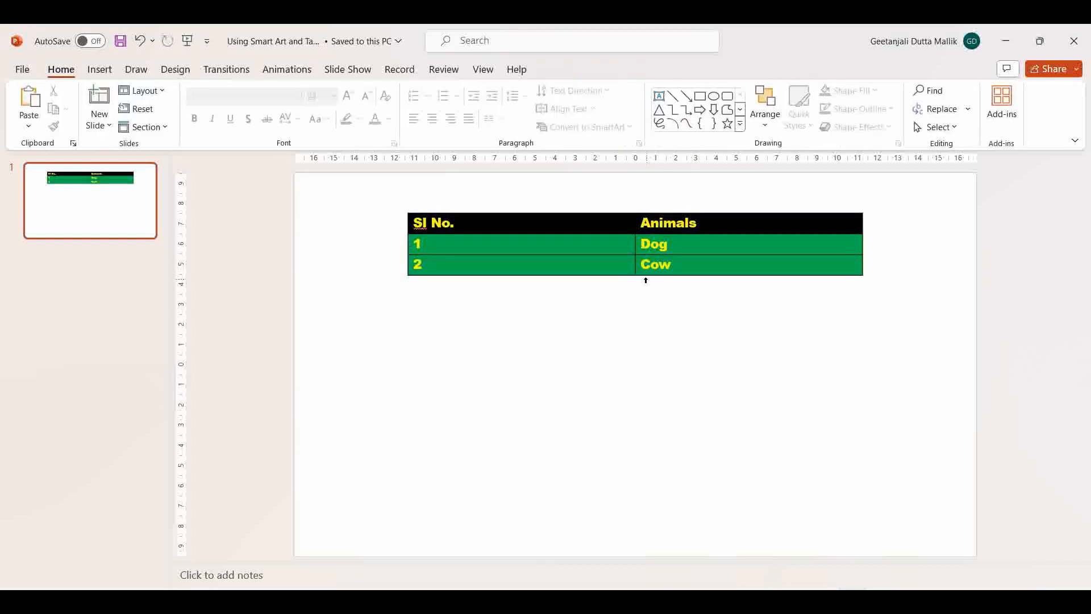
pyautogui.moveTo(629, 263); pyautogui.dragTo(643, 264)
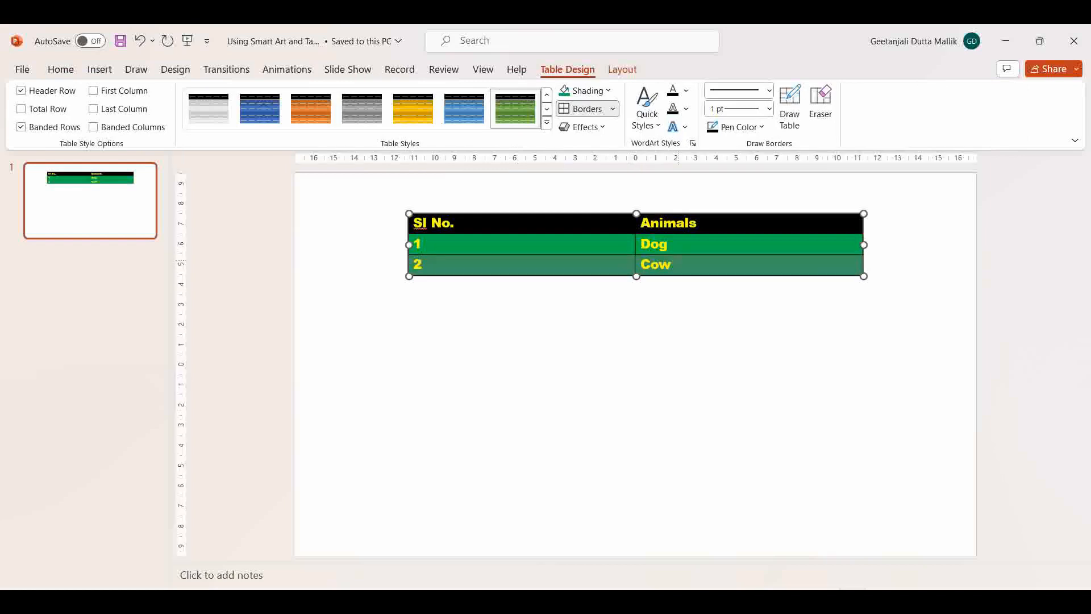
pyautogui.rightClick(679, 264)
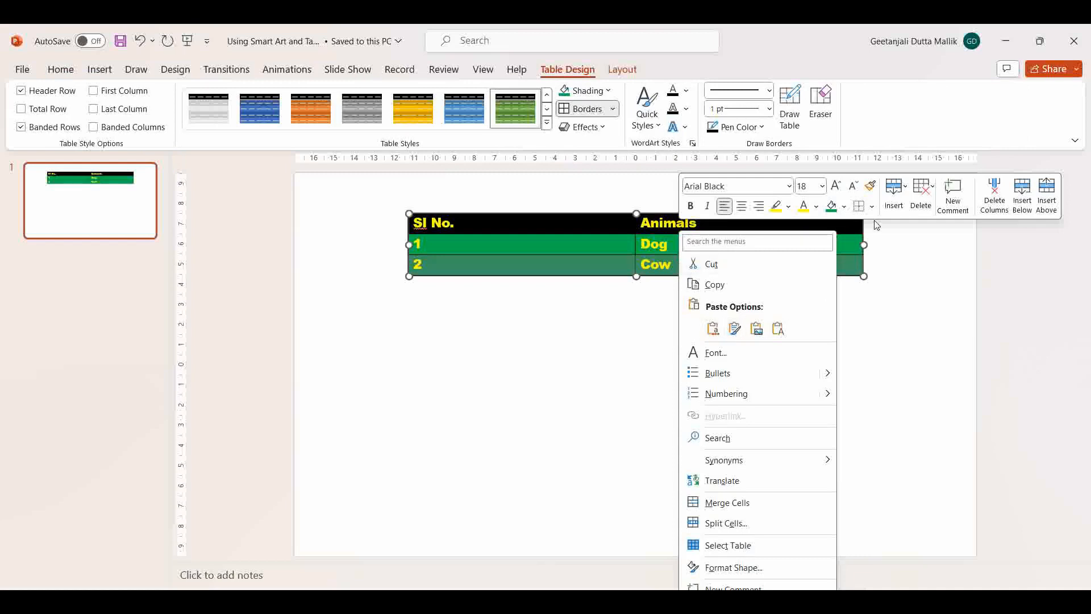
pyautogui.click(896, 205)
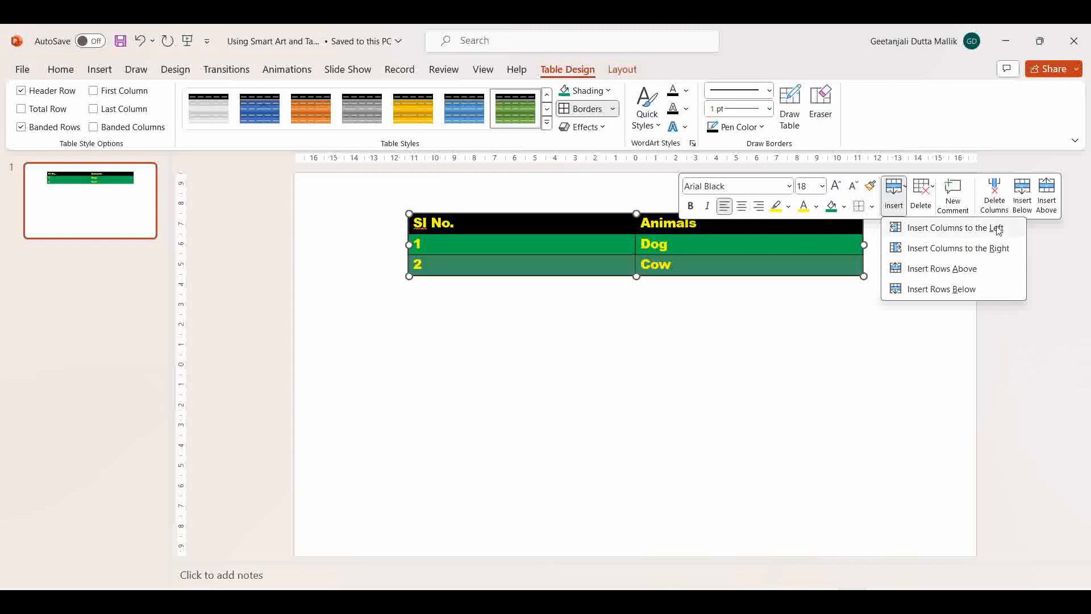
pyautogui.click(947, 289)
pyautogui.click(893, 332)
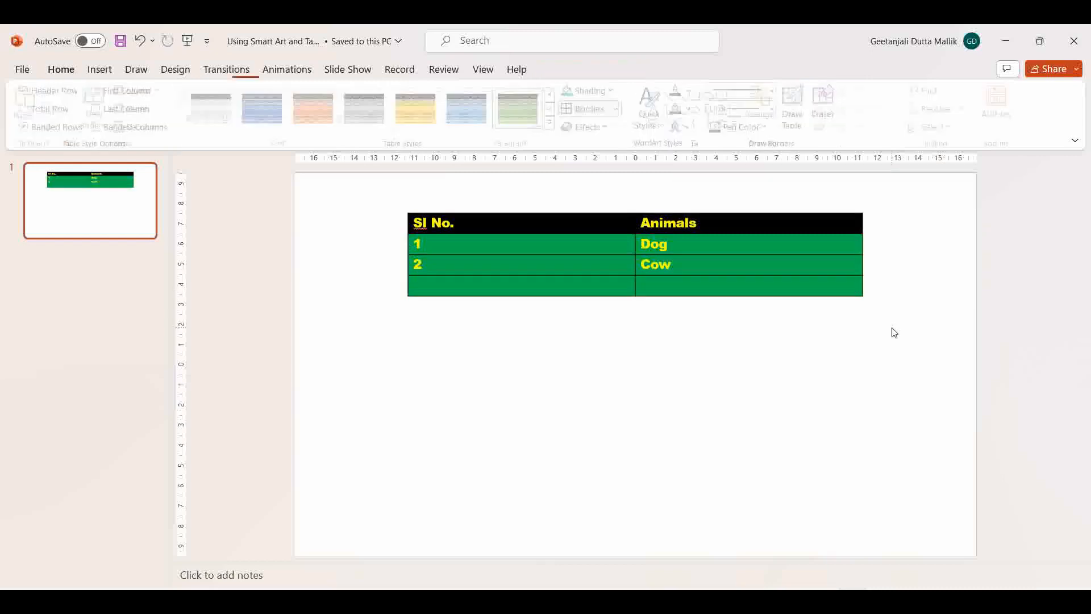
# Insert an empty column to the right of the Animals column
pyautogui.click(840, 221)
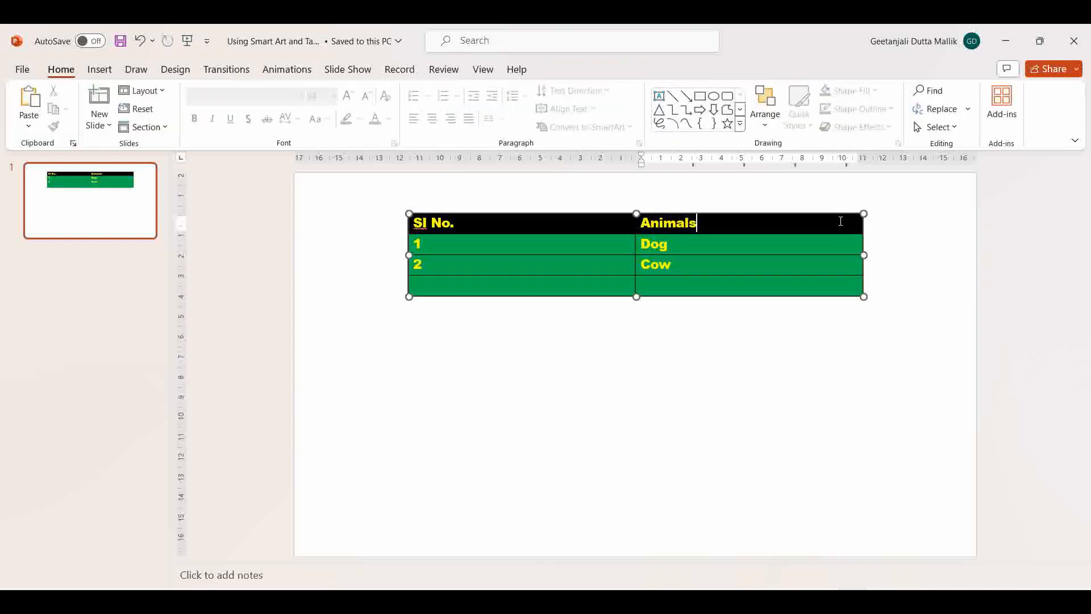
pyautogui.moveTo(840, 221); pyautogui.dragTo(853, 290)
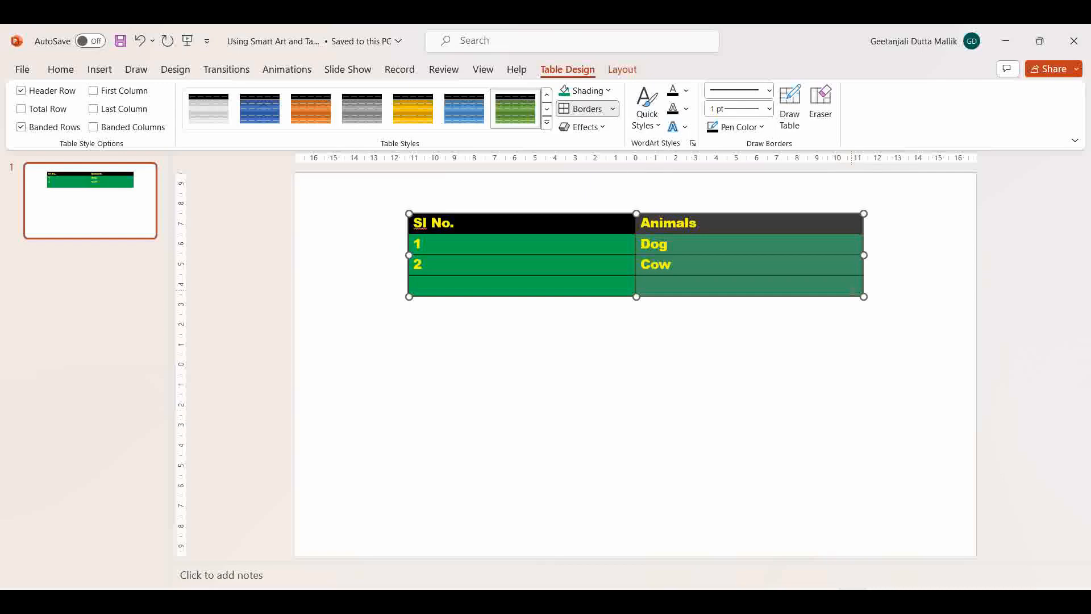
pyautogui.rightClick(852, 290)
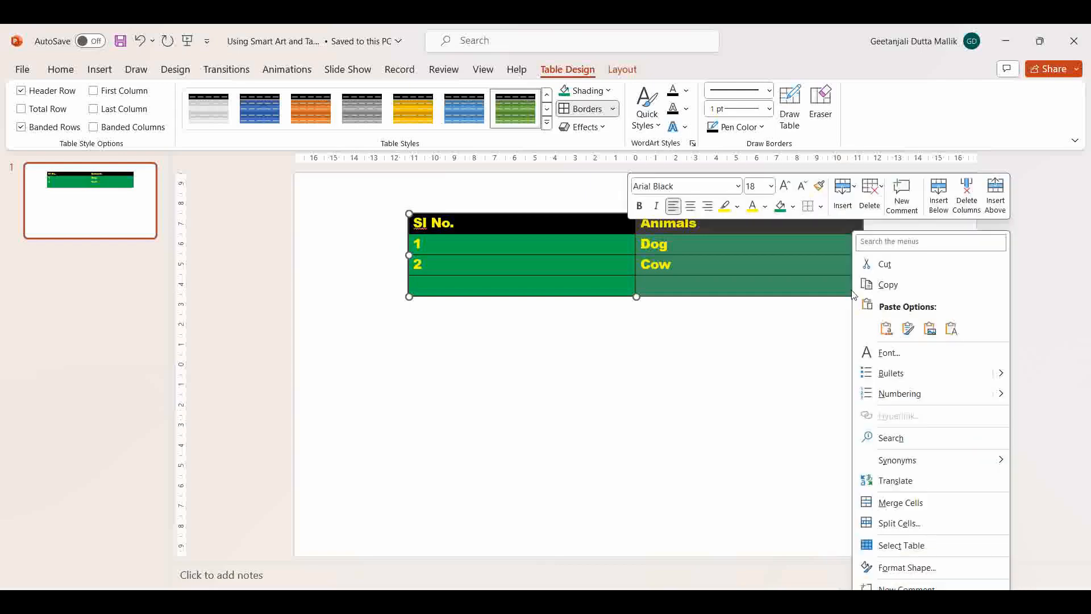
pyautogui.click(842, 197)
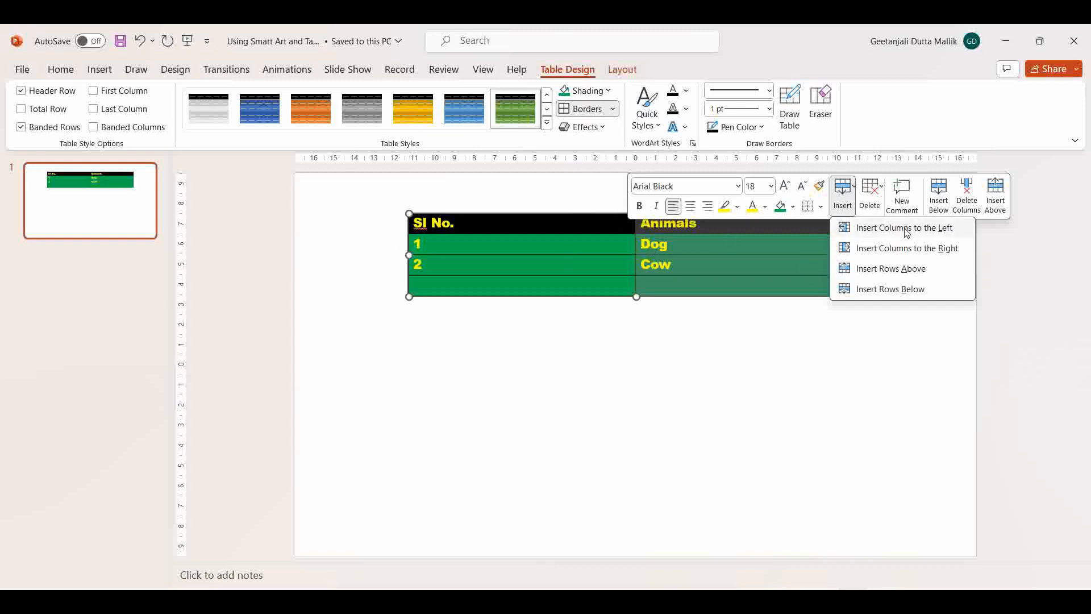
pyautogui.click(911, 254)
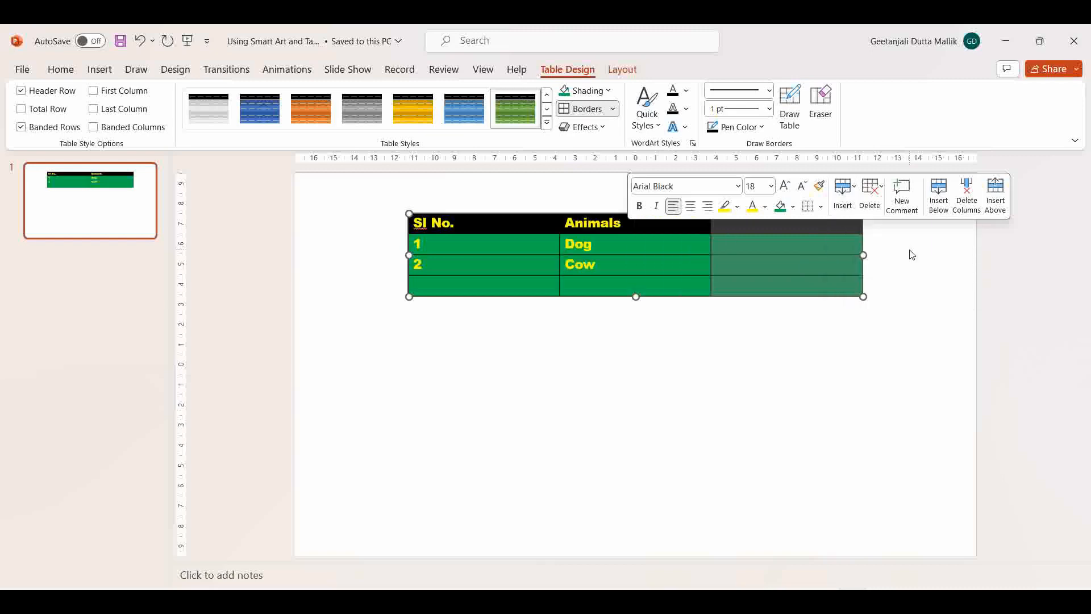
pyautogui.click(781, 332)
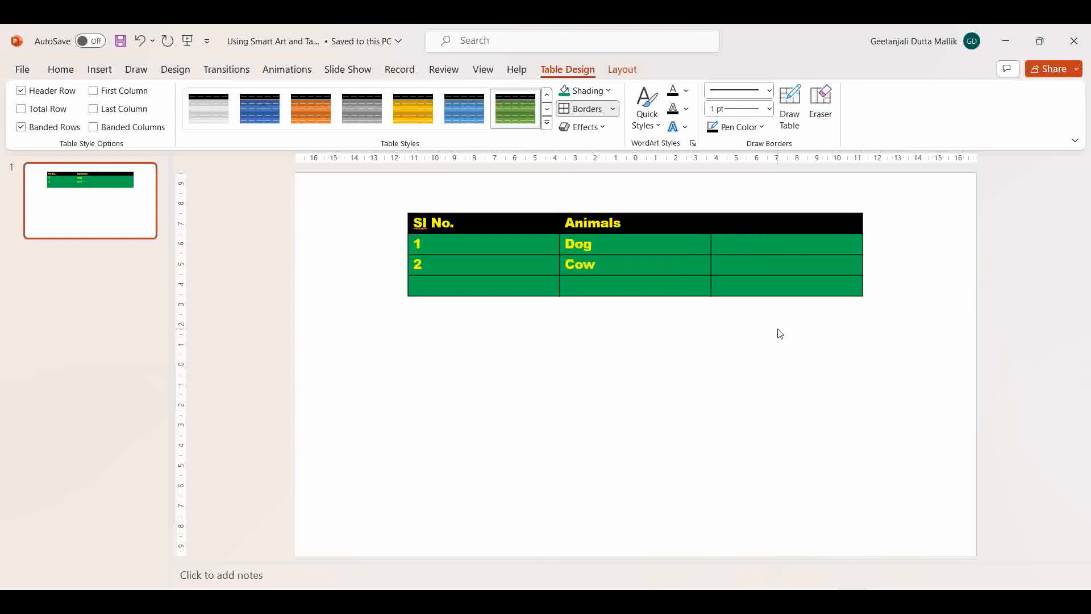
# Fill the empty last column with the heading Birds and the entries Peacock and Crow
pyautogui.click(777, 225)
pyautogui.write('Birds')
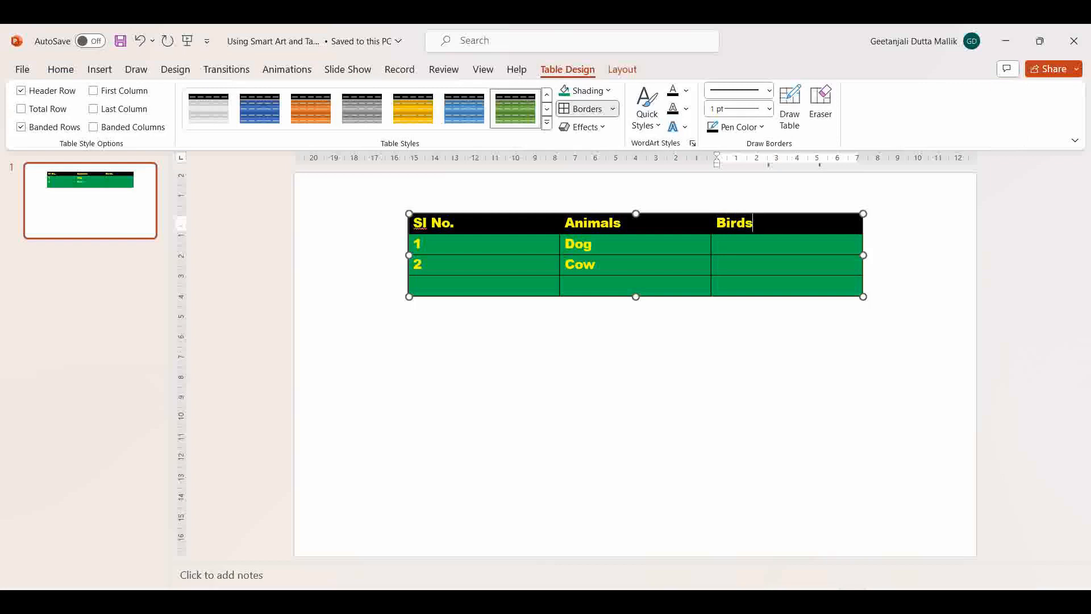
pyautogui.click(774, 250)
pyautogui.write('Pea')
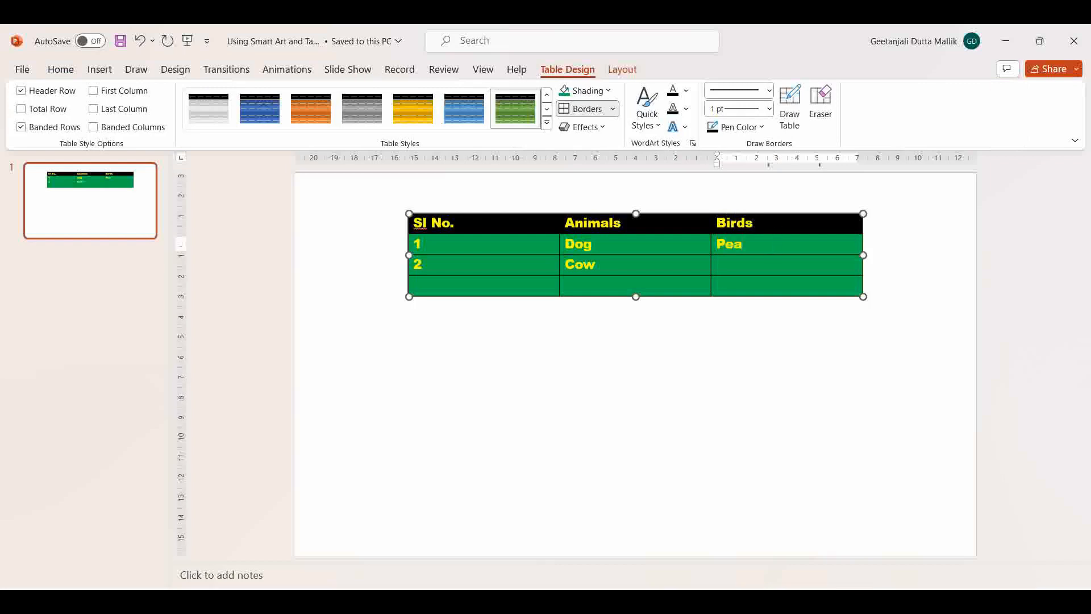
pyautogui.write('cock')
pyautogui.click(766, 267)
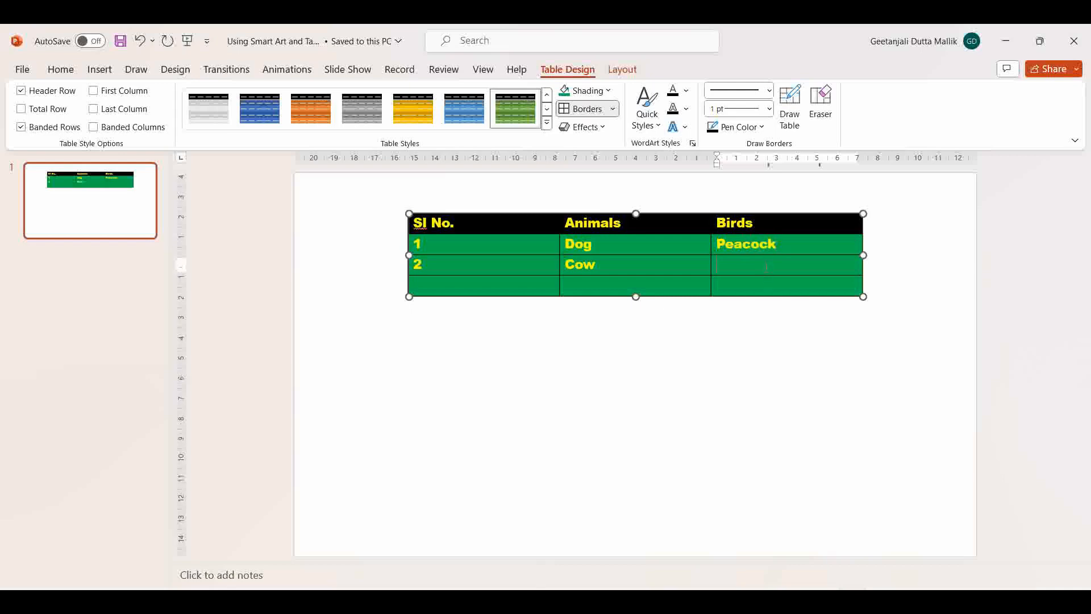
pyautogui.write('Crow')
# Try merging all the cells of the Dog and Cow rows into one cell, and undo the merge
pyautogui.moveTo(549, 245); pyautogui.dragTo(642, 265)
pyautogui.moveTo(727, 264); pyautogui.dragTo(732, 265)
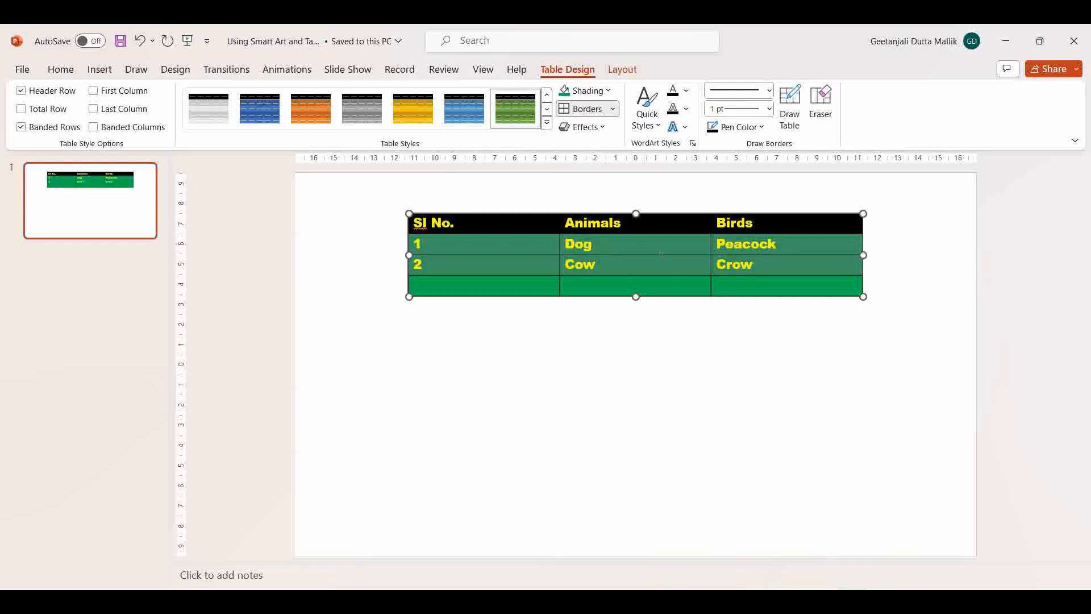
pyautogui.rightClick(778, 264)
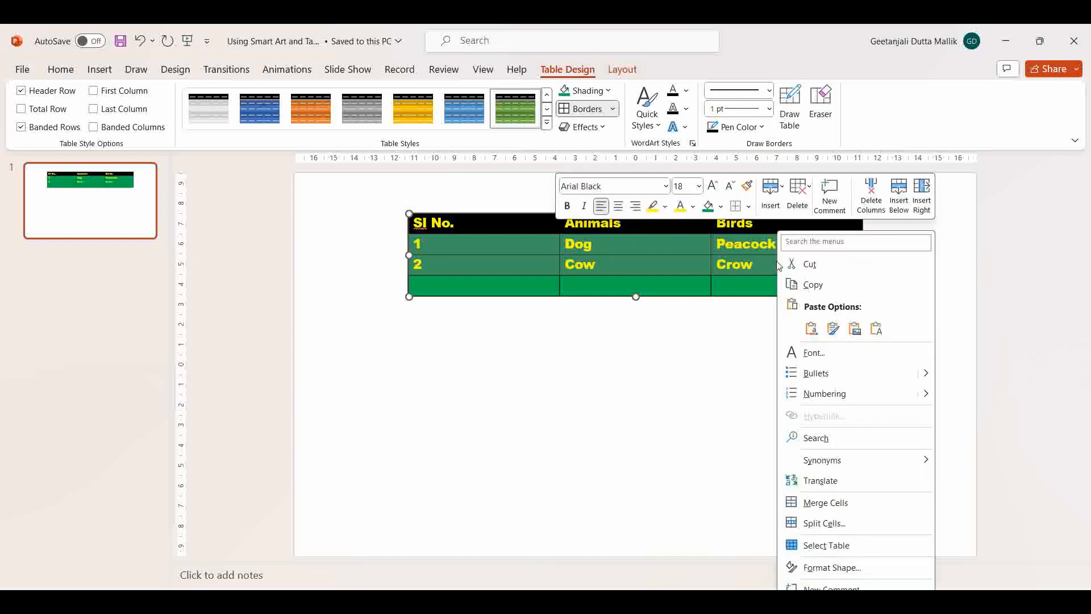
pyautogui.click(827, 504)
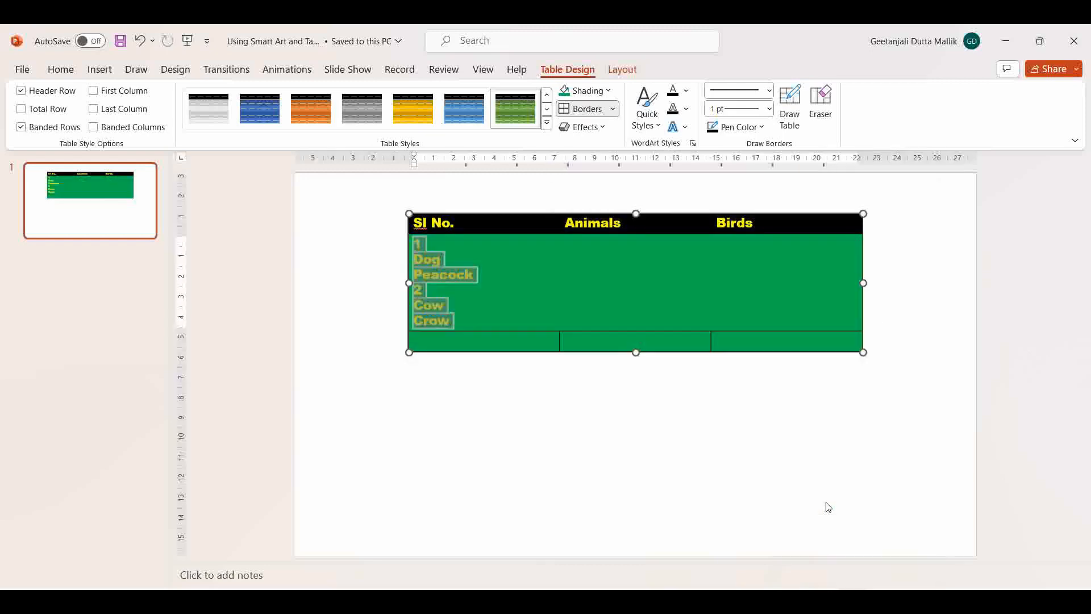
pyautogui.click(139, 41)
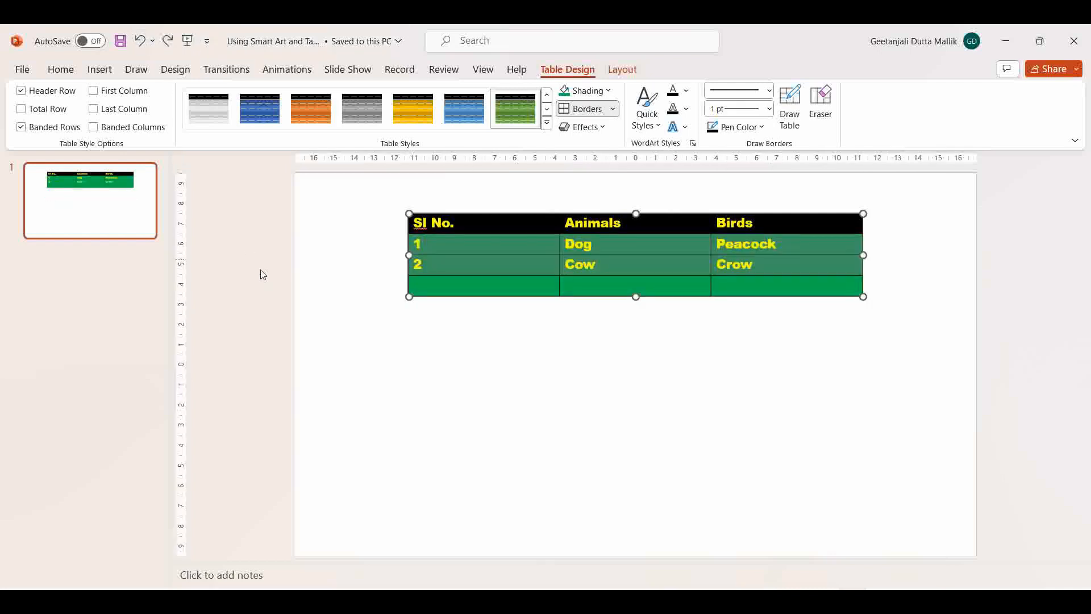
pyautogui.click(474, 341)
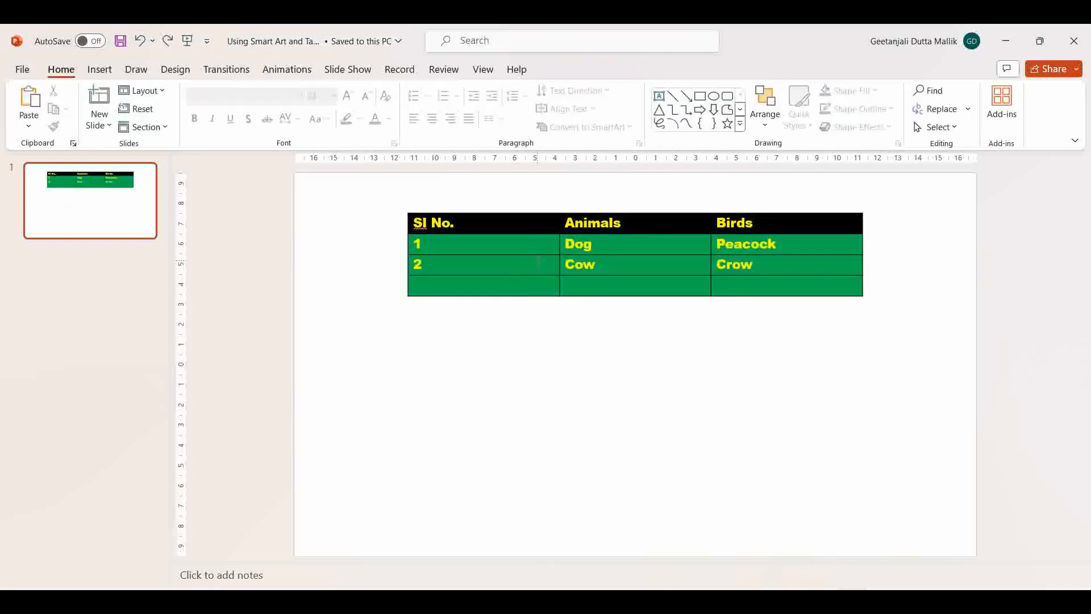
# Try splitting each cell of the Cow row into 2 columns and 1 row, and undo the split
pyautogui.moveTo(537, 261); pyautogui.dragTo(776, 259)
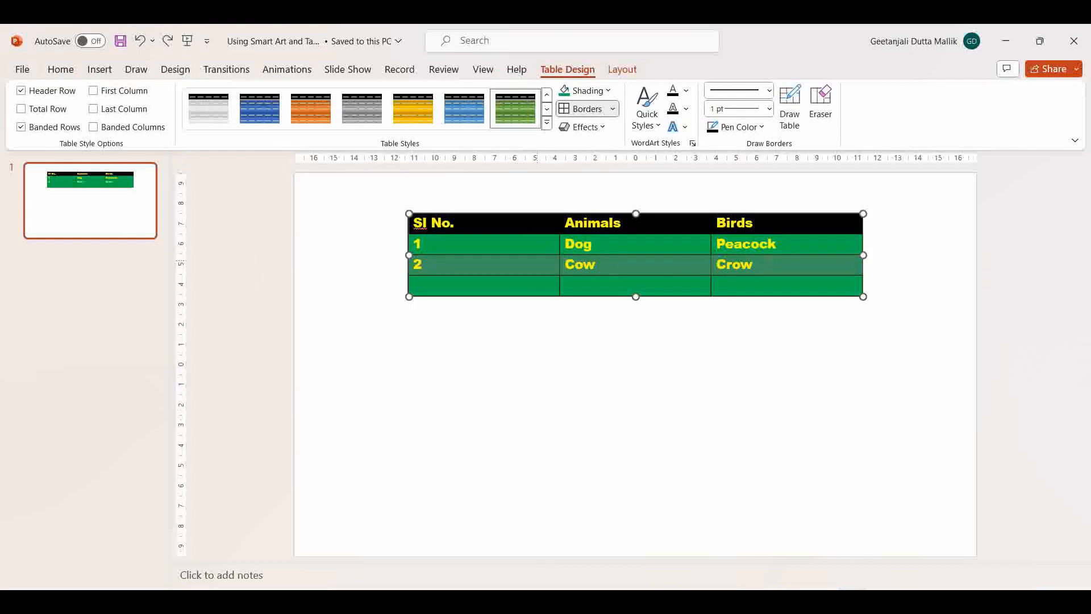
pyautogui.rightClick(776, 261)
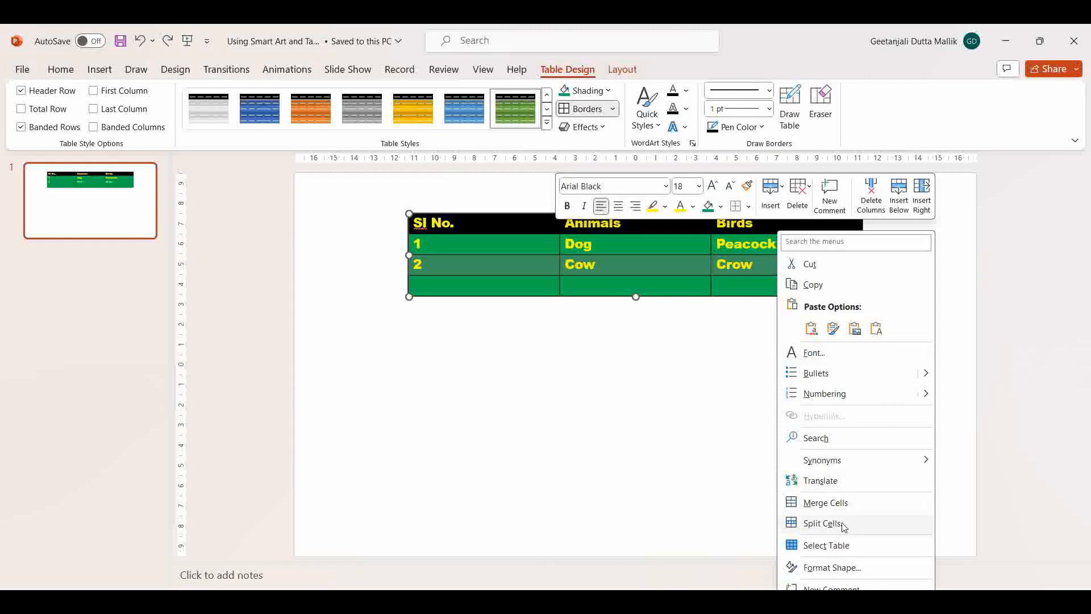
pyautogui.click(822, 523)
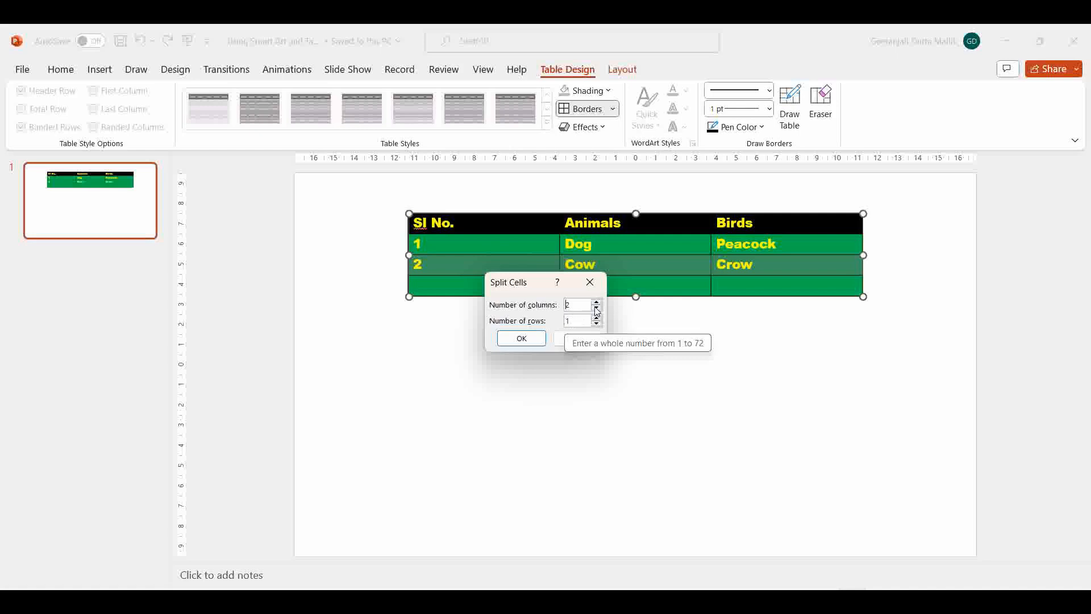
pyautogui.click(539, 341)
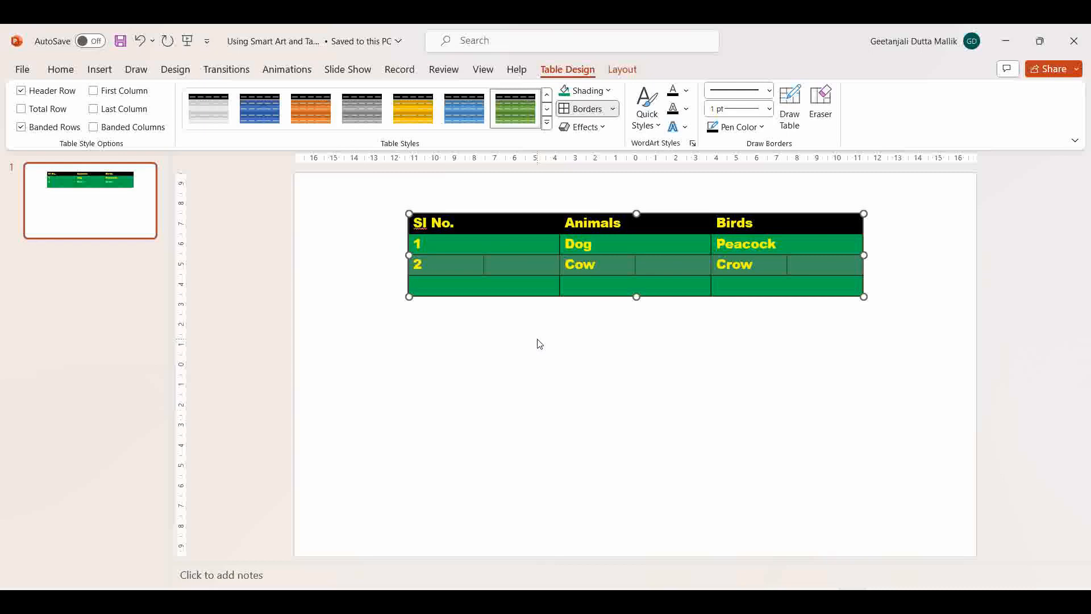
pyautogui.click(140, 41)
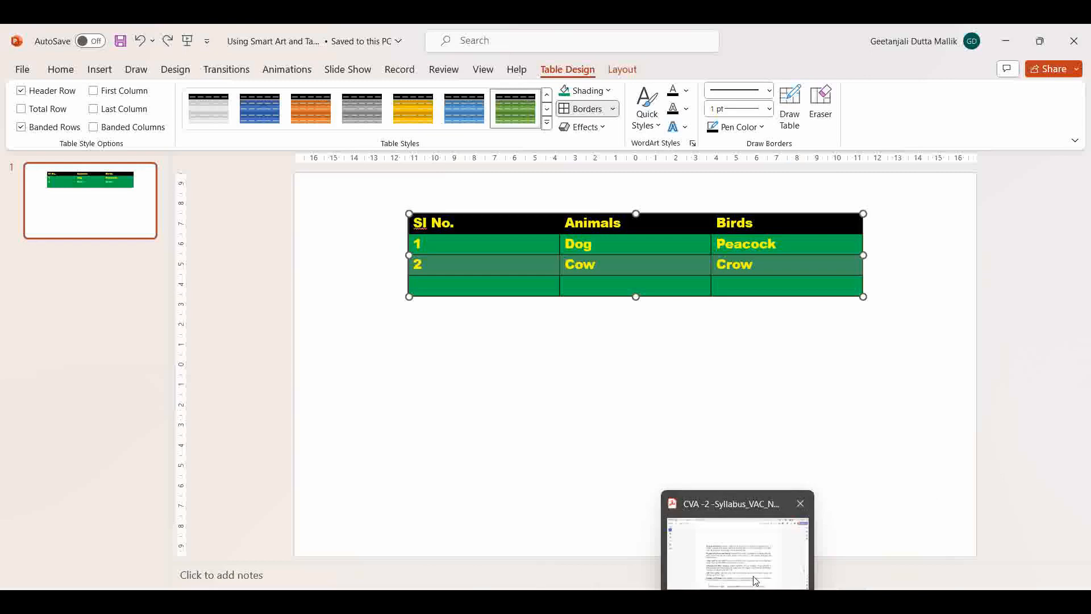
# Switch to the CVA -2 syllabus PDF in Adobe Acrobat to check the Using Smart Art and Tables topics
pyautogui.click(755, 580)
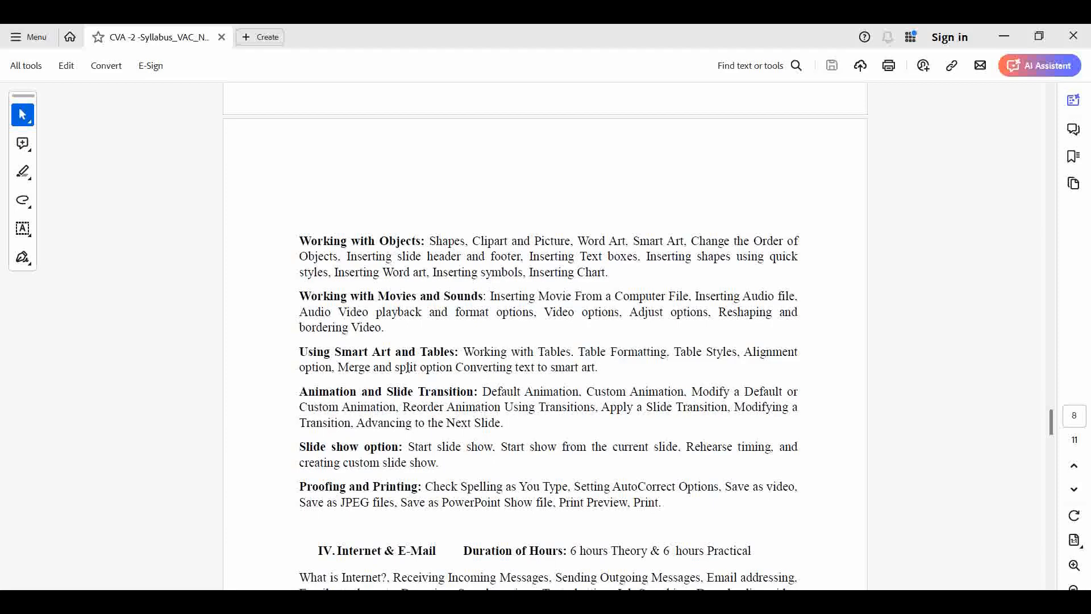
# Switch to the AECC Suggession 1 presentation in PowerPoint and copy the four red Bengali answer options under question 1
pyautogui.moveTo(769, 602)
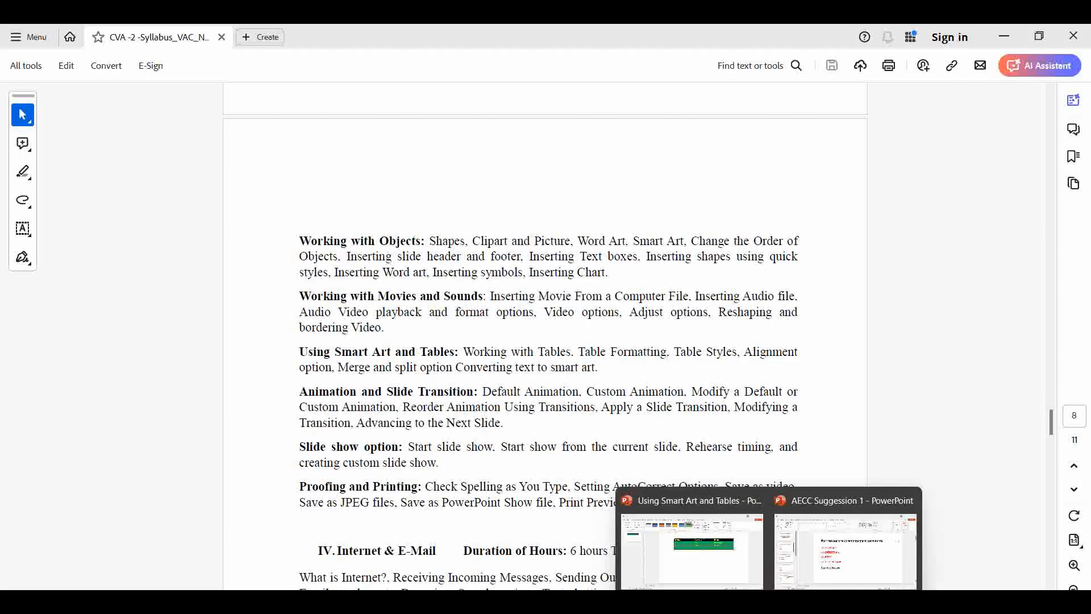
pyautogui.click(706, 565)
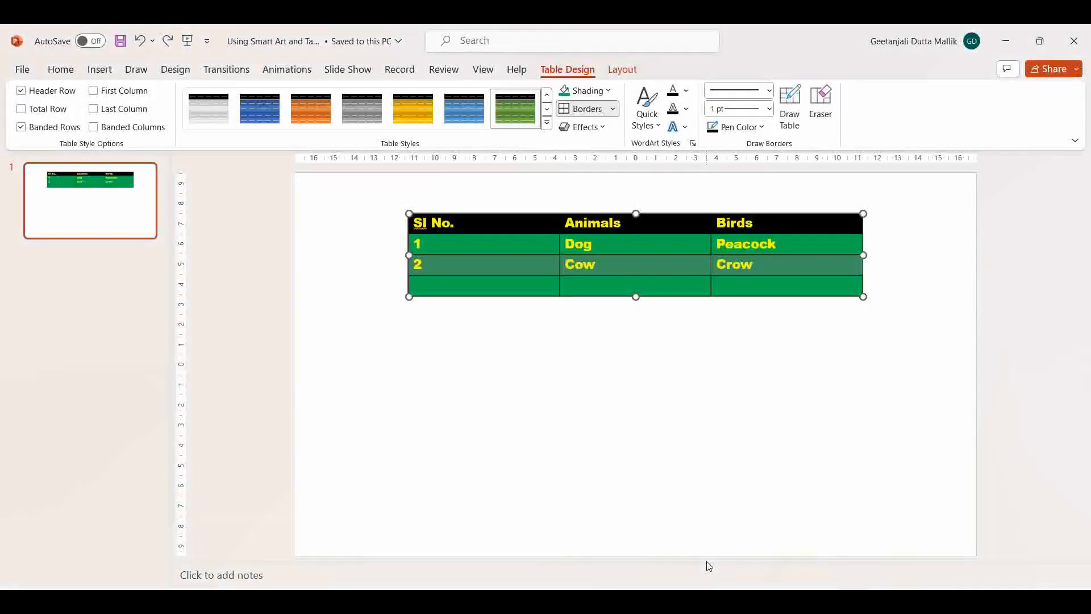
pyautogui.click(690, 488)
pyautogui.moveTo(769, 601)
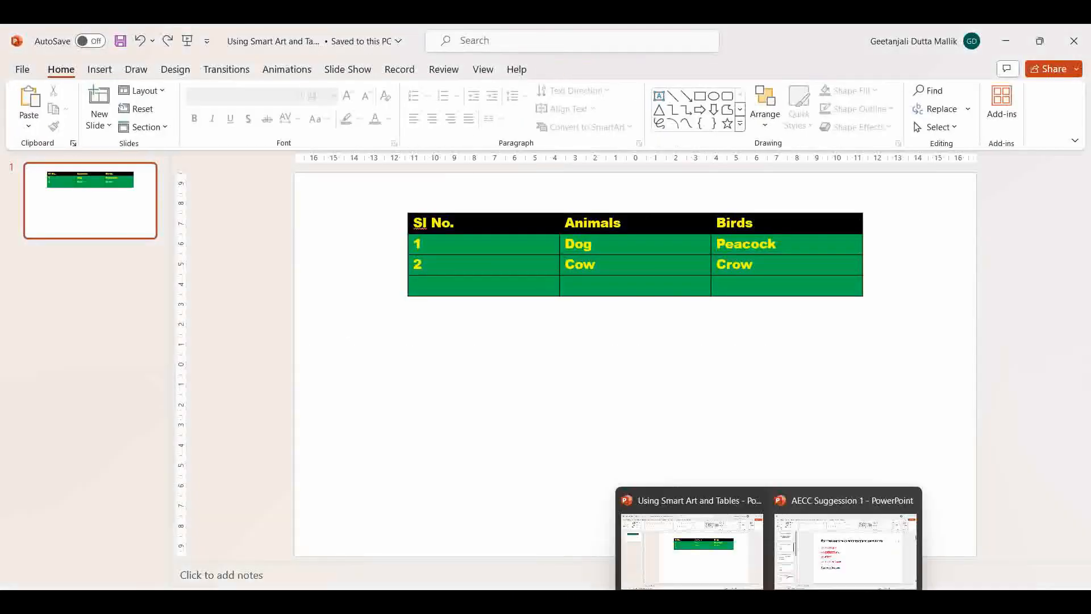
pyautogui.click(845, 548)
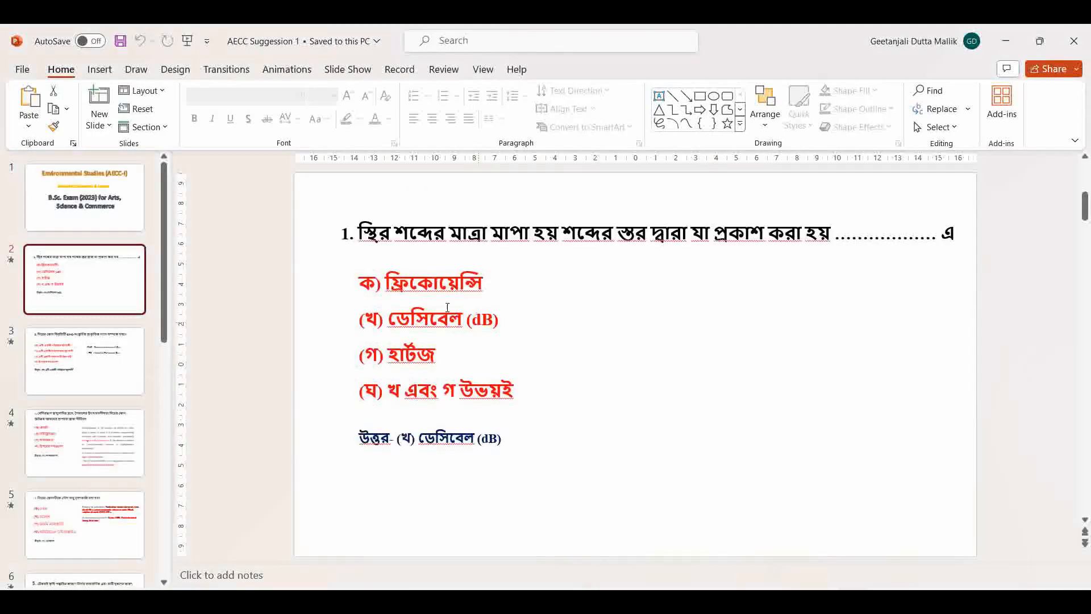
pyautogui.moveTo(388, 281); pyautogui.dragTo(515, 407)
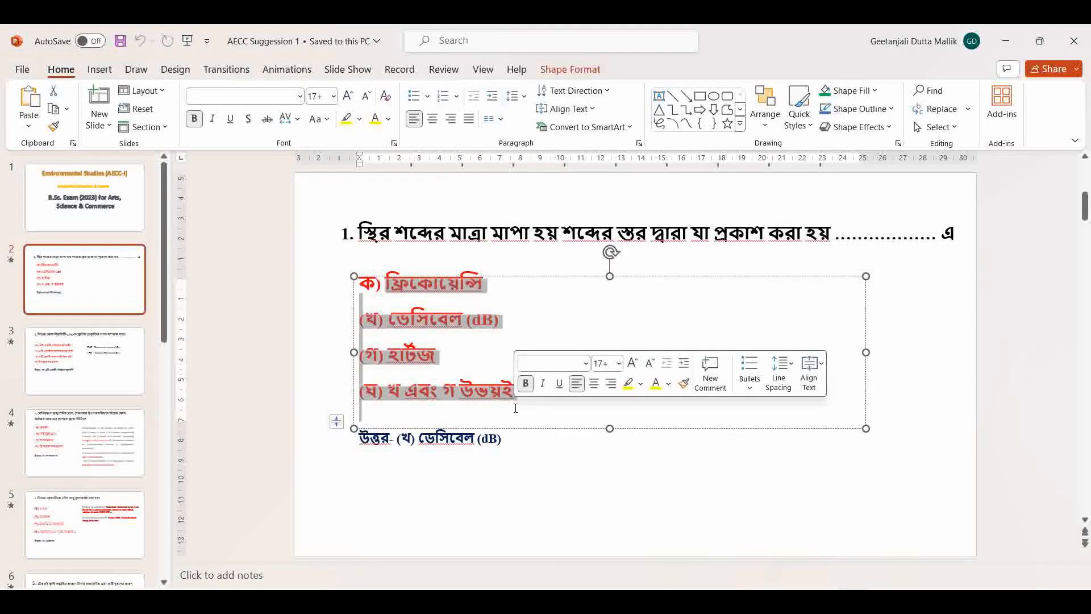
pyautogui.click(363, 287)
pyautogui.moveTo(382, 295); pyautogui.dragTo(511, 399)
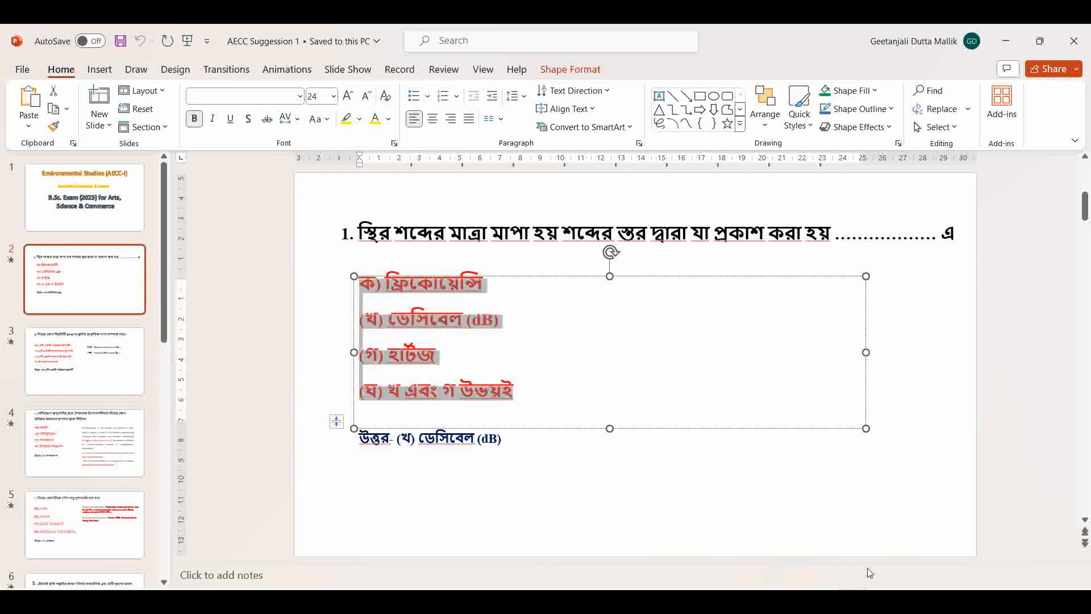
# Return to the Using Smart Art and Tables presentation and paste the copied answer options below the table
pyautogui.moveTo(737, 602)
pyautogui.moveTo(770, 602)
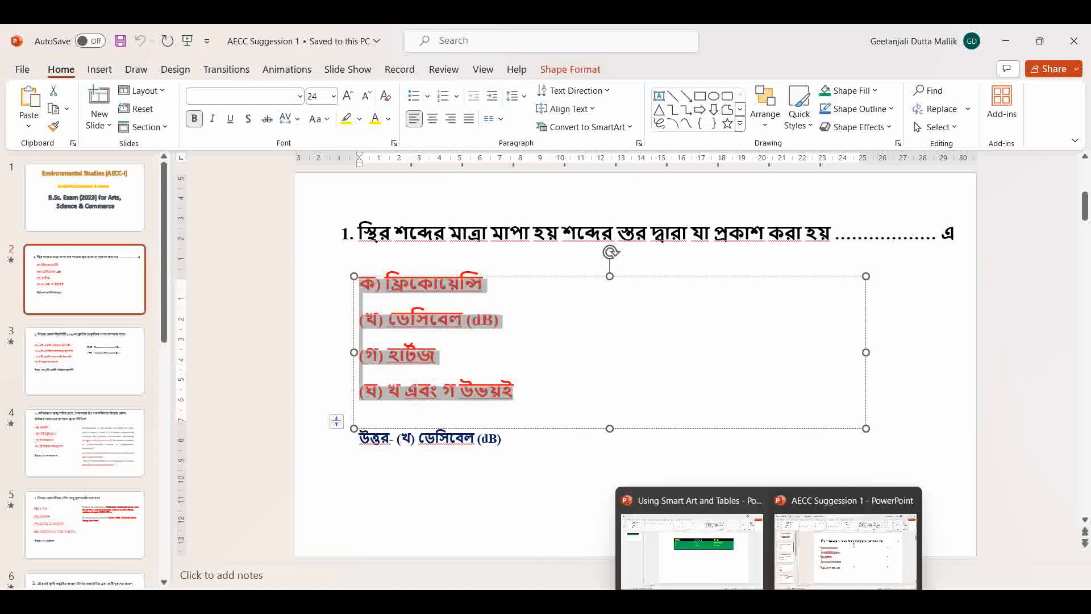
pyautogui.click(692, 540)
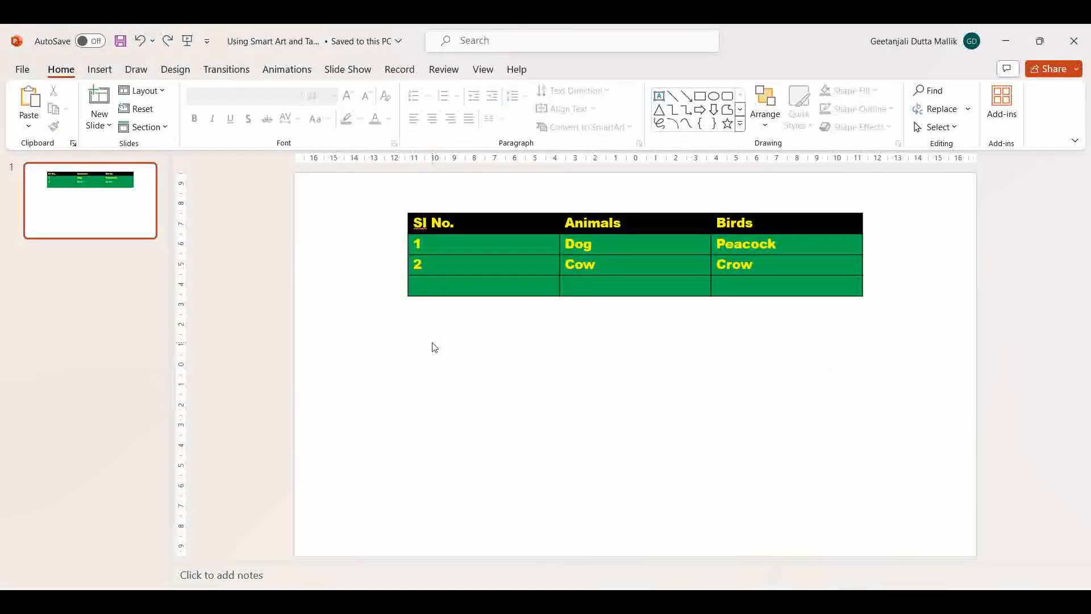
pyautogui.hotkey('ctrl', 'v')
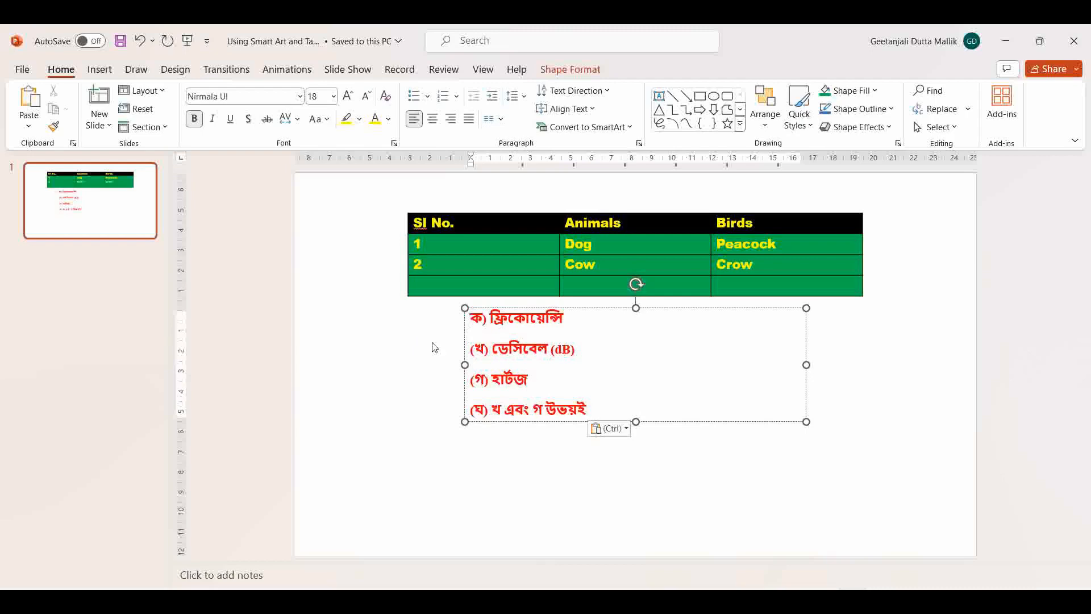
pyautogui.moveTo(737, 603)
pyautogui.moveTo(738, 574)
pyautogui.press('Escape')
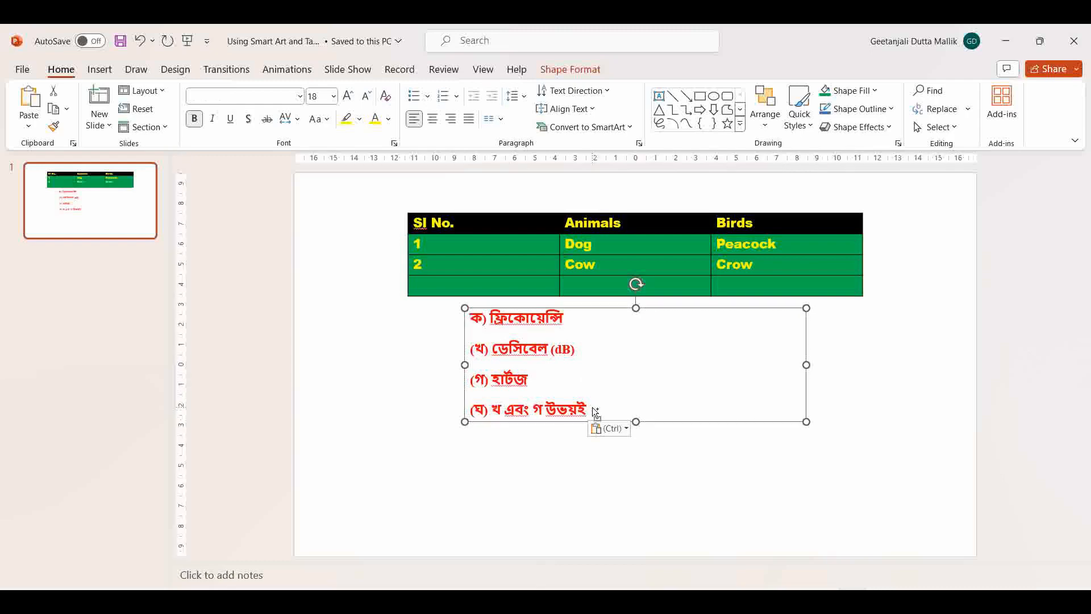
pyautogui.press('ctrl')
pyautogui.press('Escape')
# Select all the text in the pasted text box and open the Convert to SmartArt layout choices
pyautogui.click(574, 374)
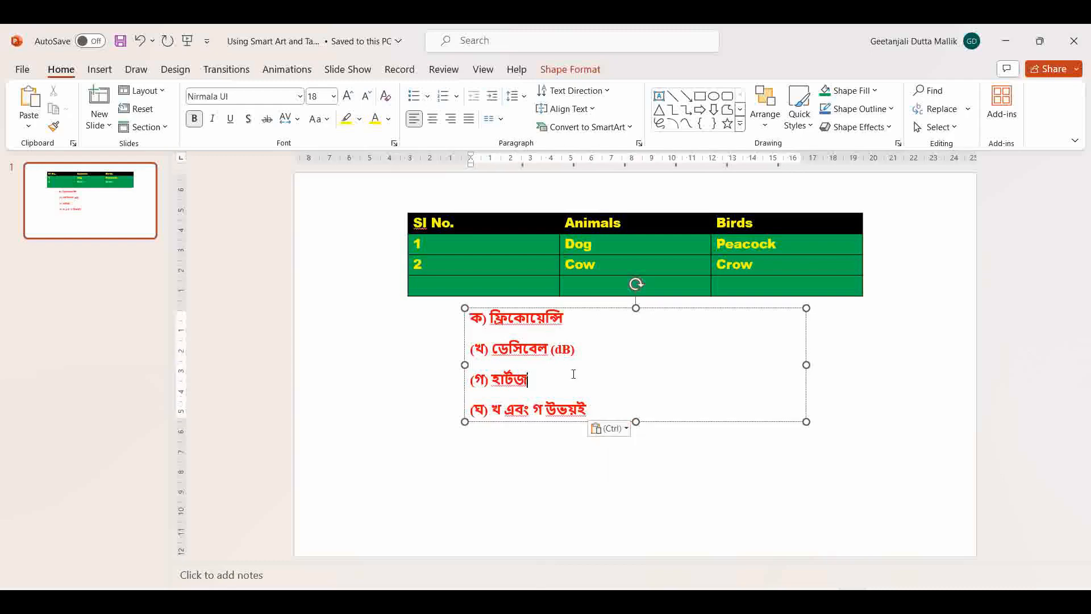
pyautogui.hotkey('ctrl', 'a')
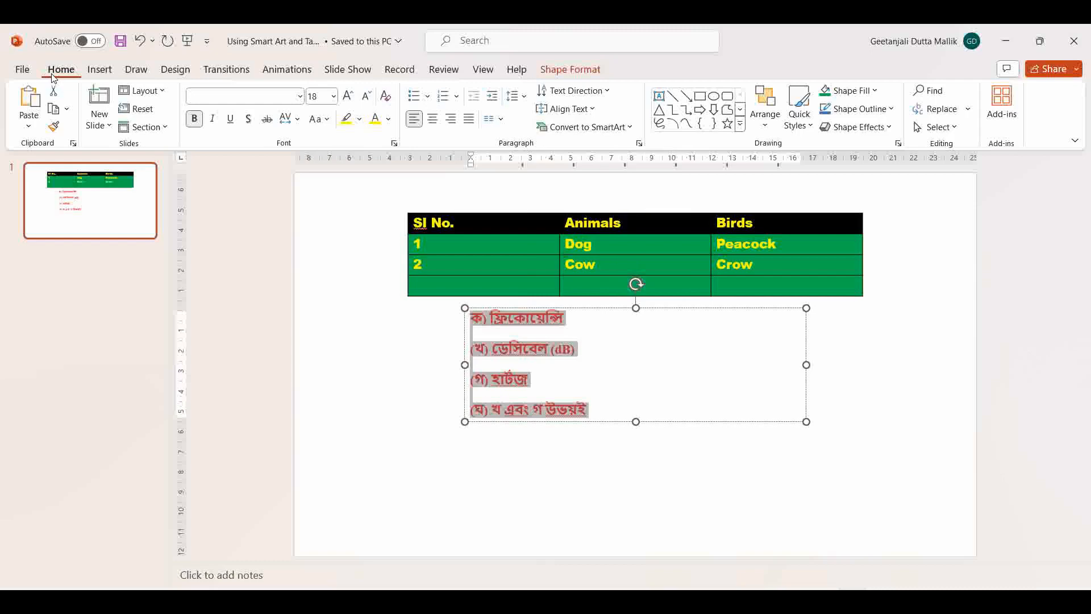
pyautogui.click(554, 128)
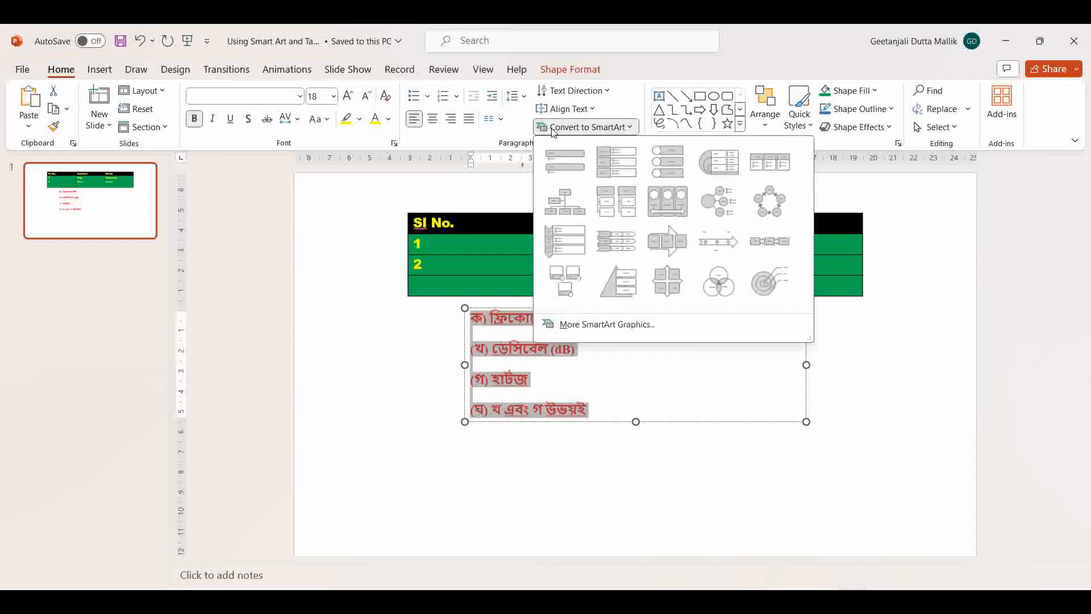